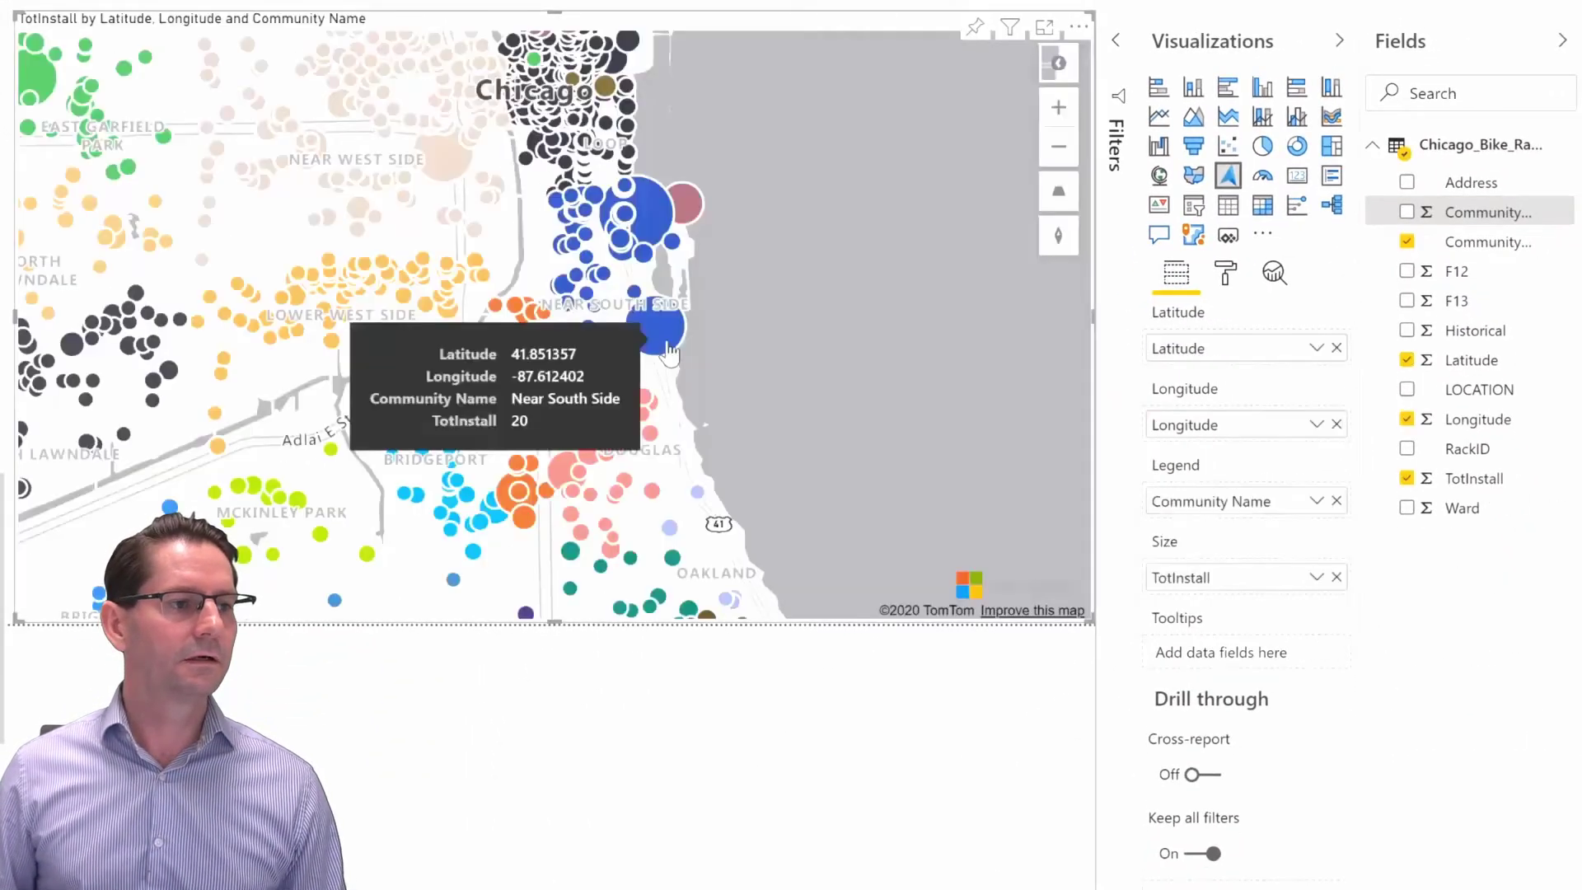
# Set the bubble layer's minimum size to 1 and its size scaling method to Log
pyautogui.click(1226, 277)
pyautogui.click(1195, 499)
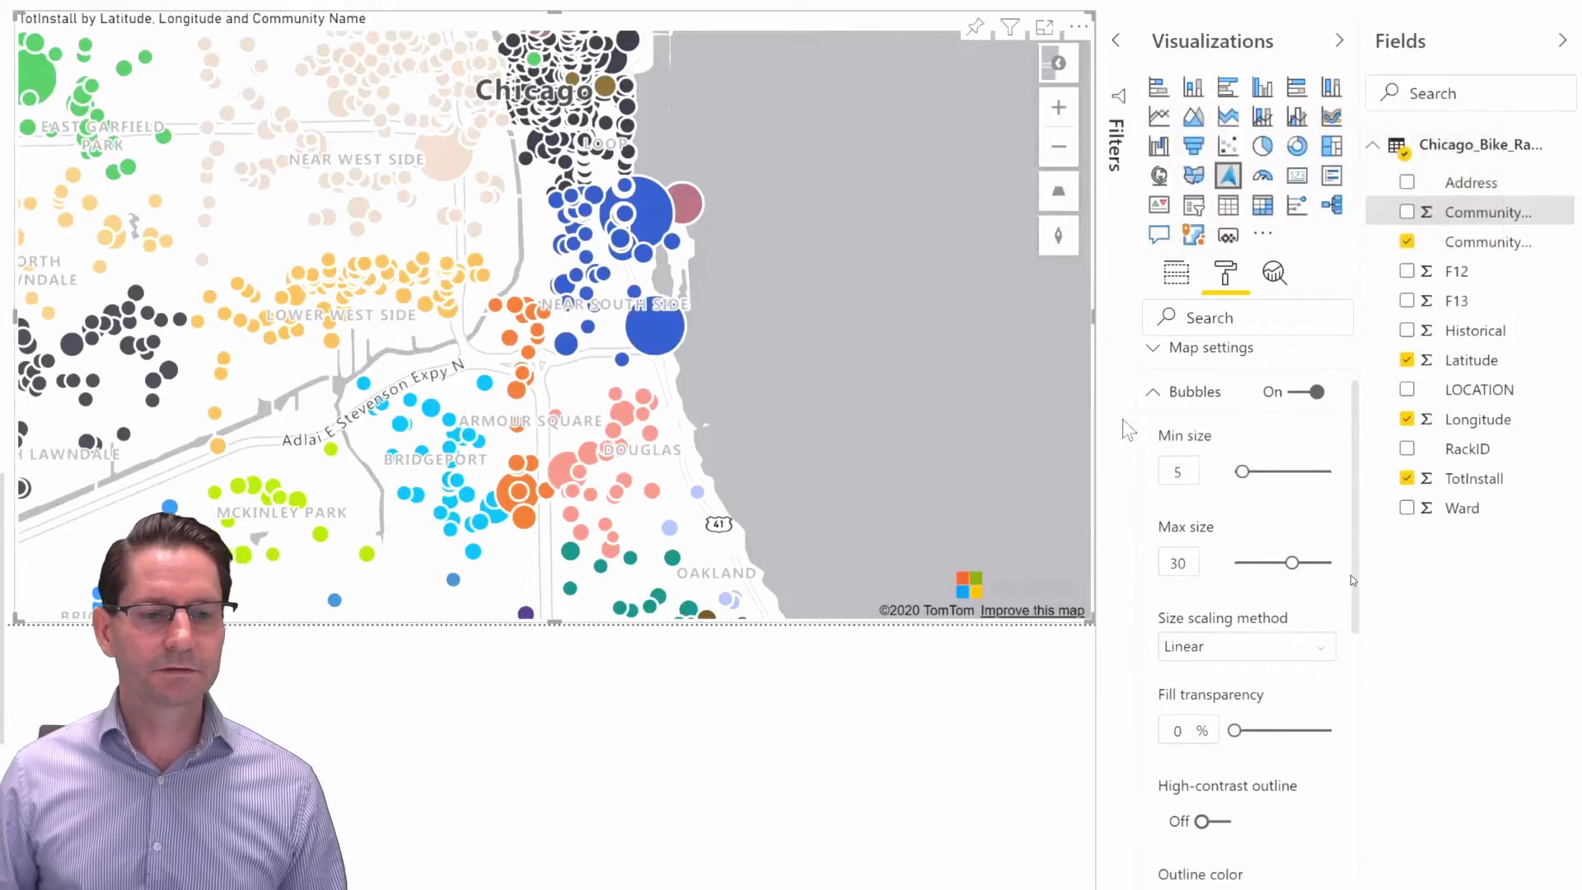
pyautogui.moveTo(1244, 472); pyautogui.dragTo(1226, 472)
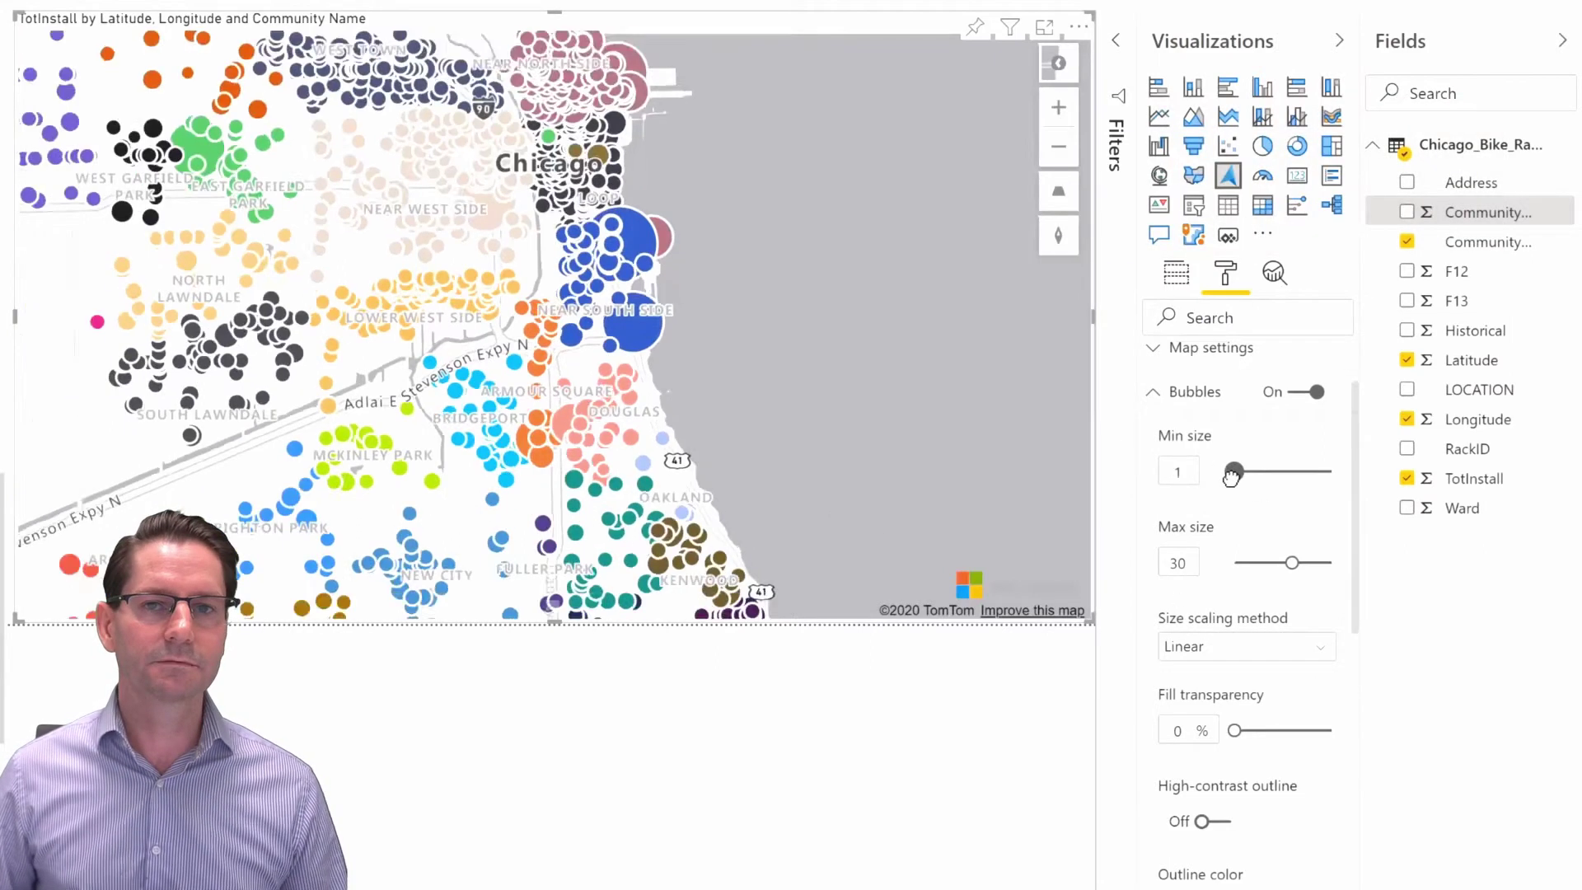
pyautogui.click(1323, 651)
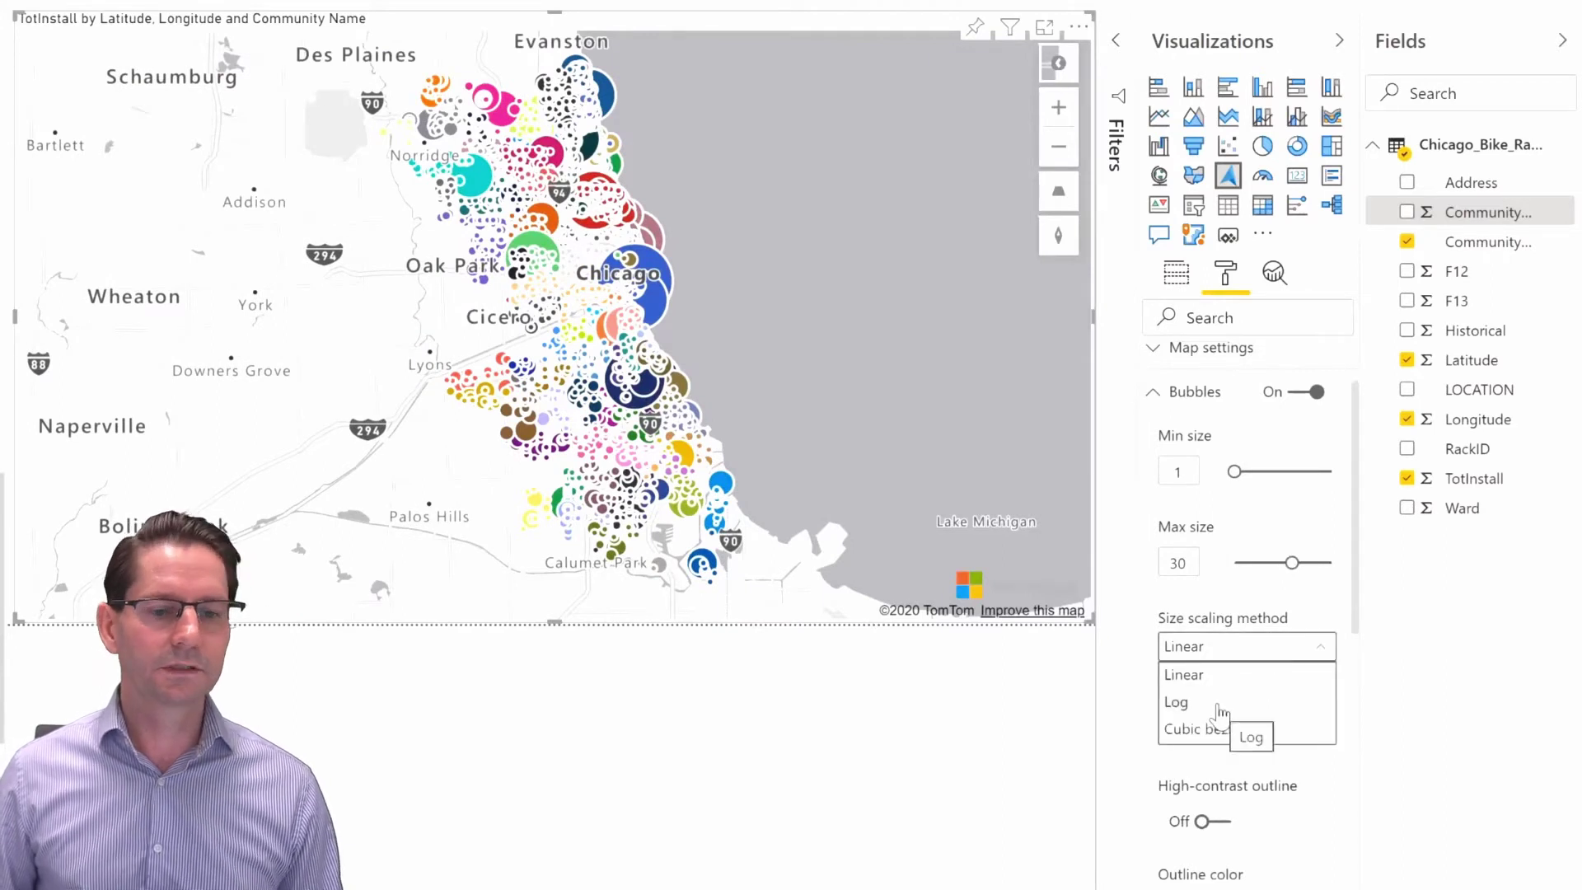
pyautogui.click(1216, 703)
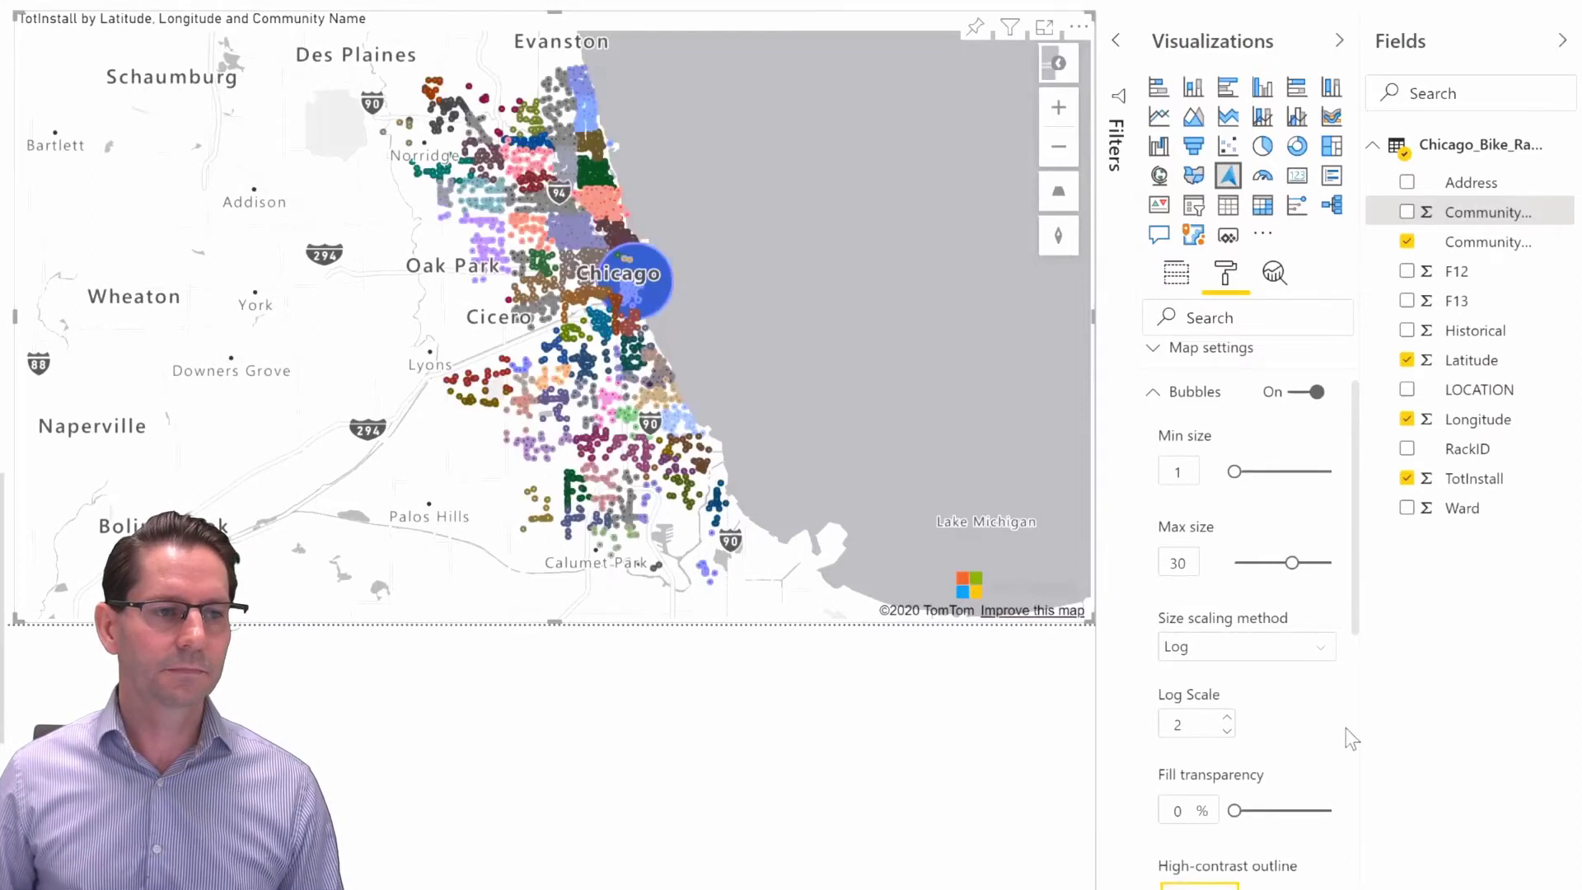
# Set the bubble layer's pitch alignment to Map so the bubbles lie flat on the tilted map
pyautogui.scroll(-3, 1347, 728)
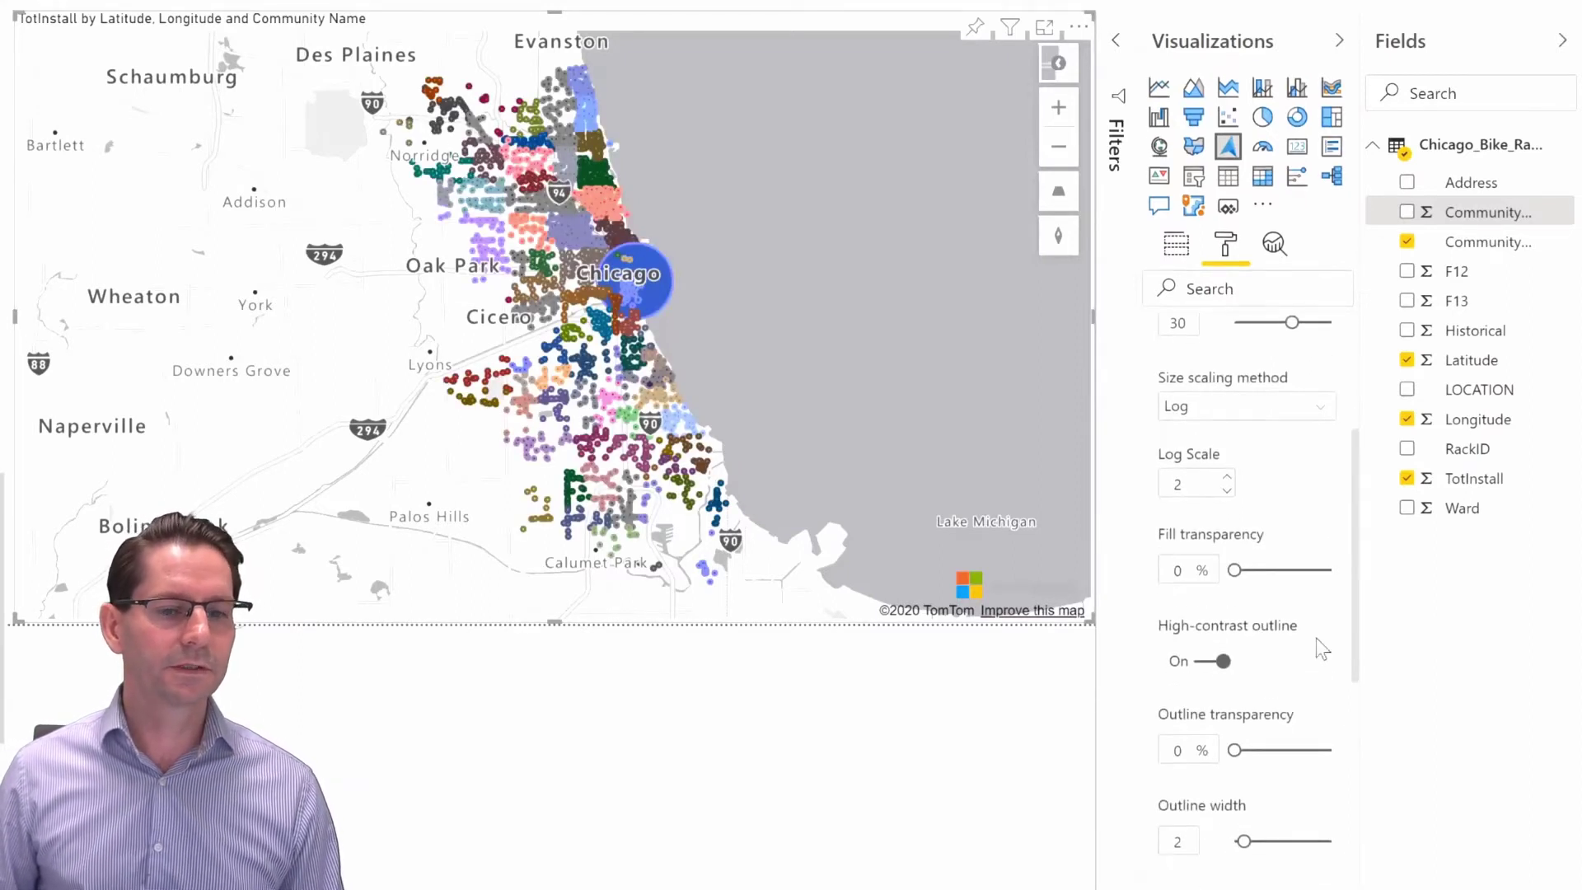
pyautogui.scroll(-4, 1304, 656)
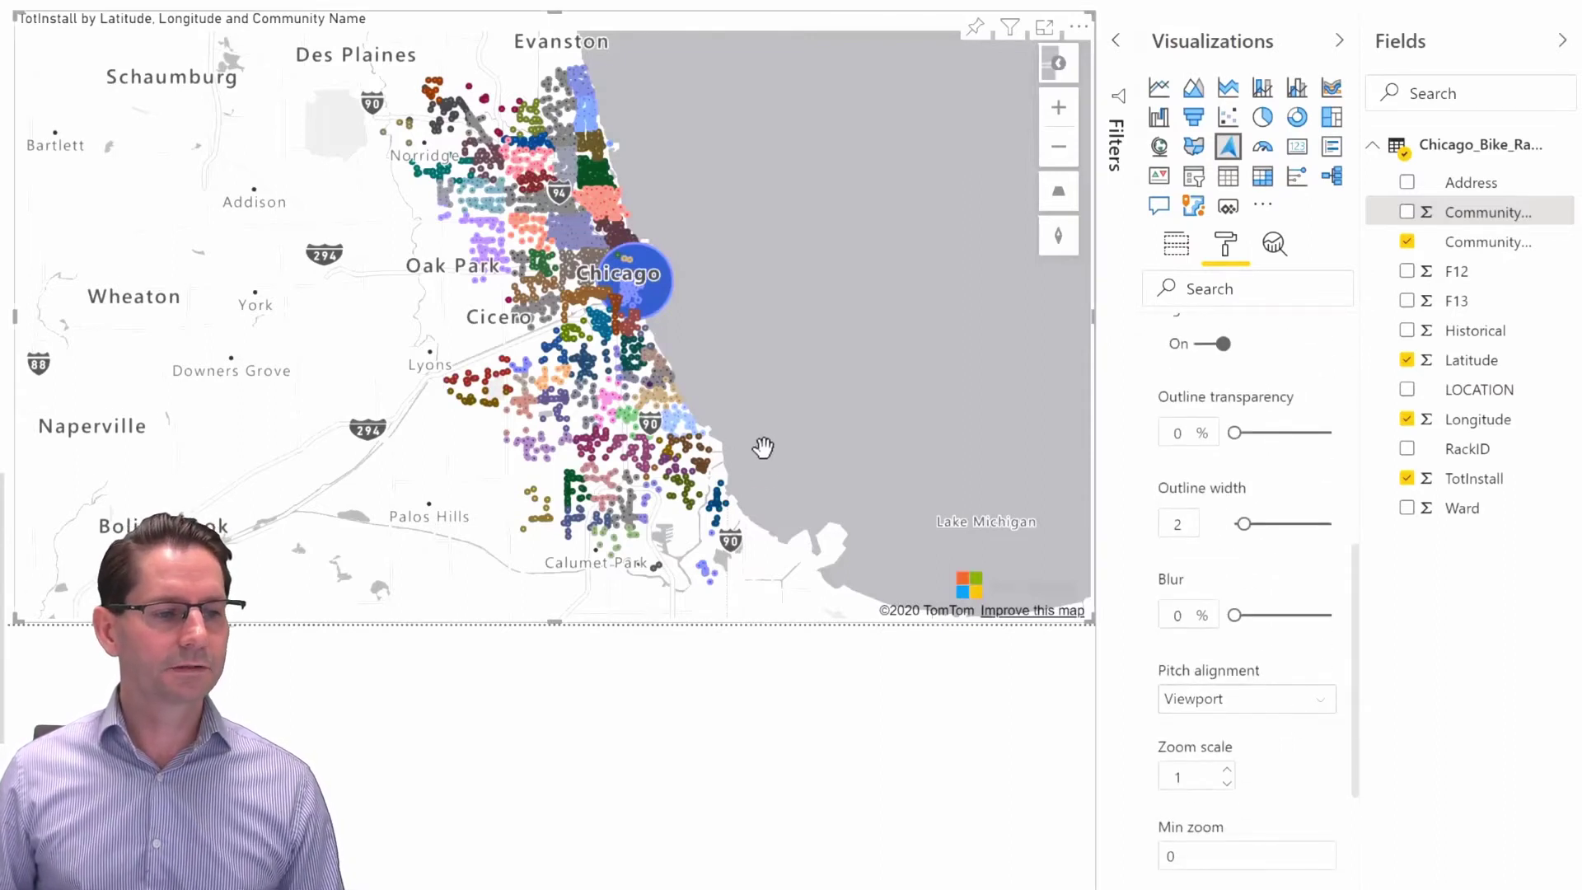
pyautogui.scroll(-2, 762, 449)
pyautogui.rightClick(772, 305)
pyautogui.click(968, 524)
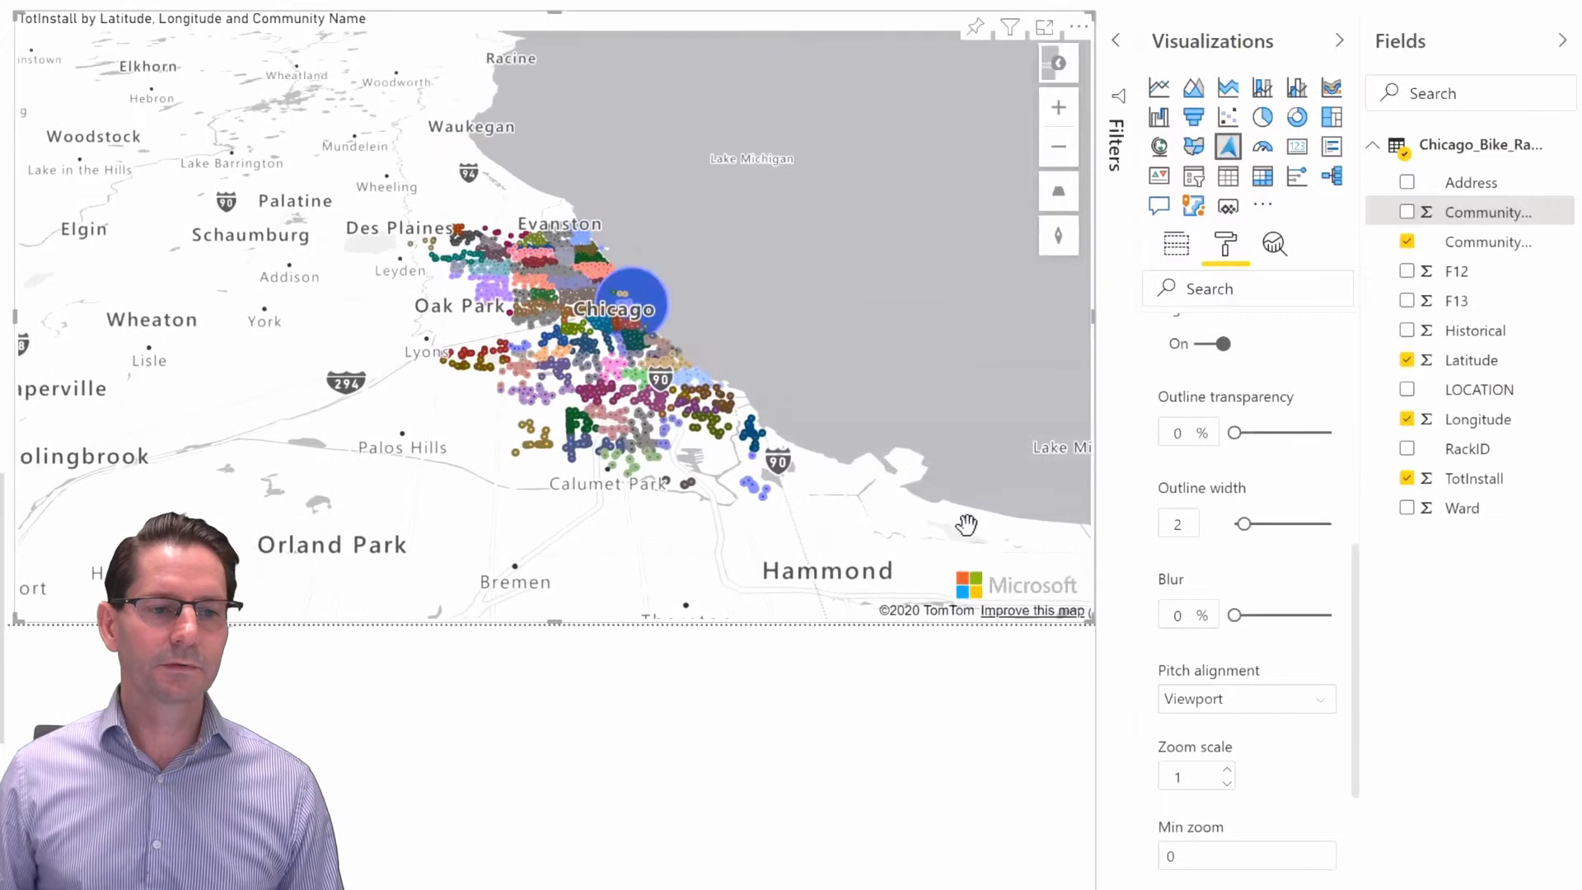
pyautogui.click(1321, 703)
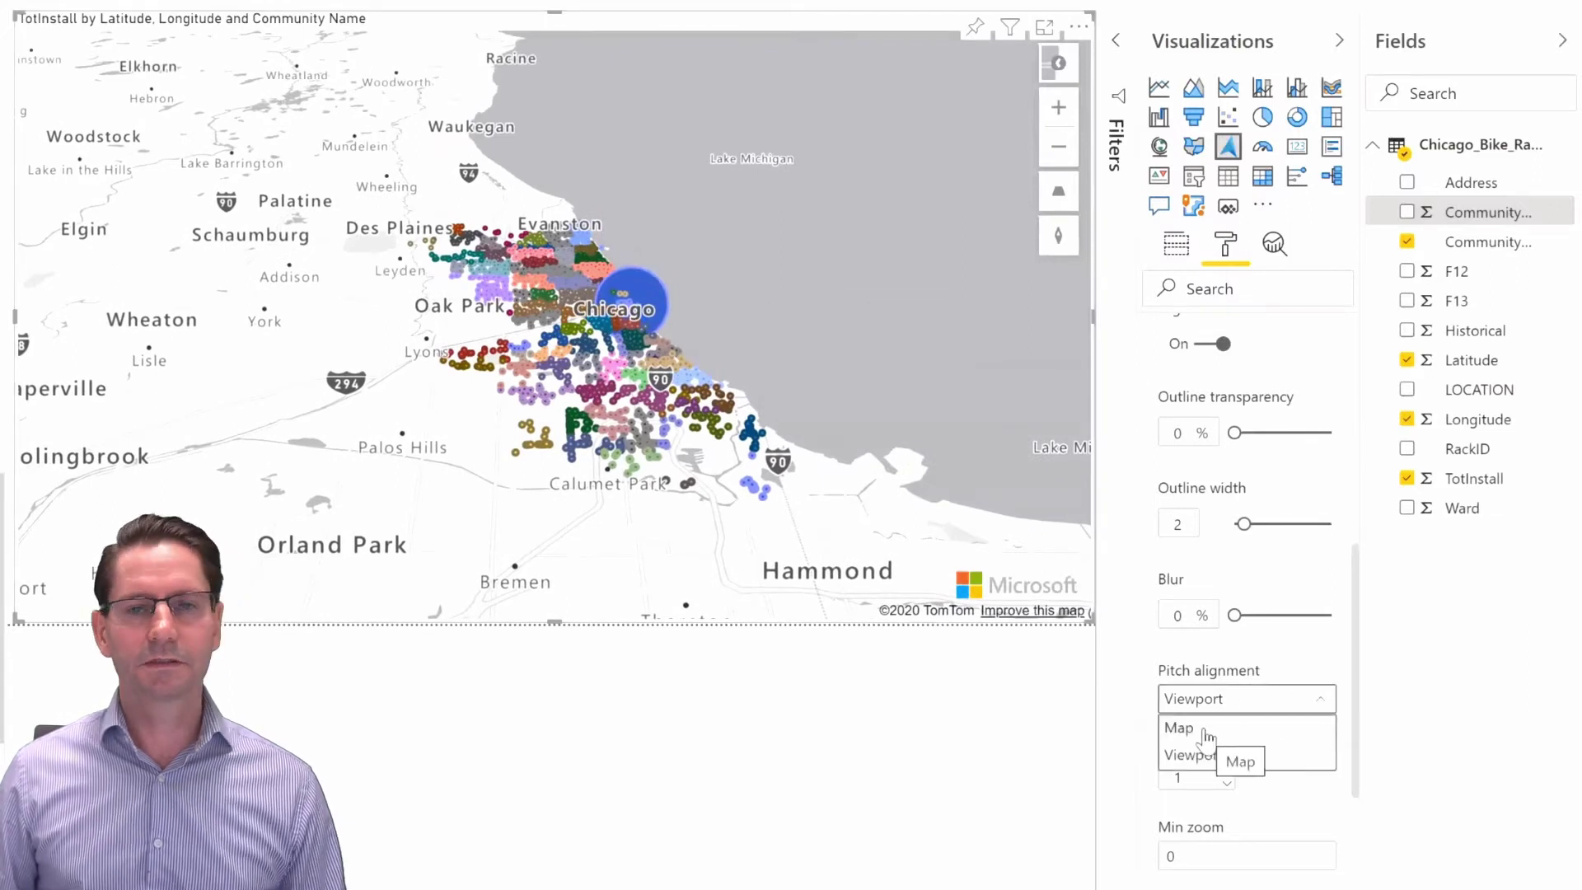
pyautogui.click(1179, 728)
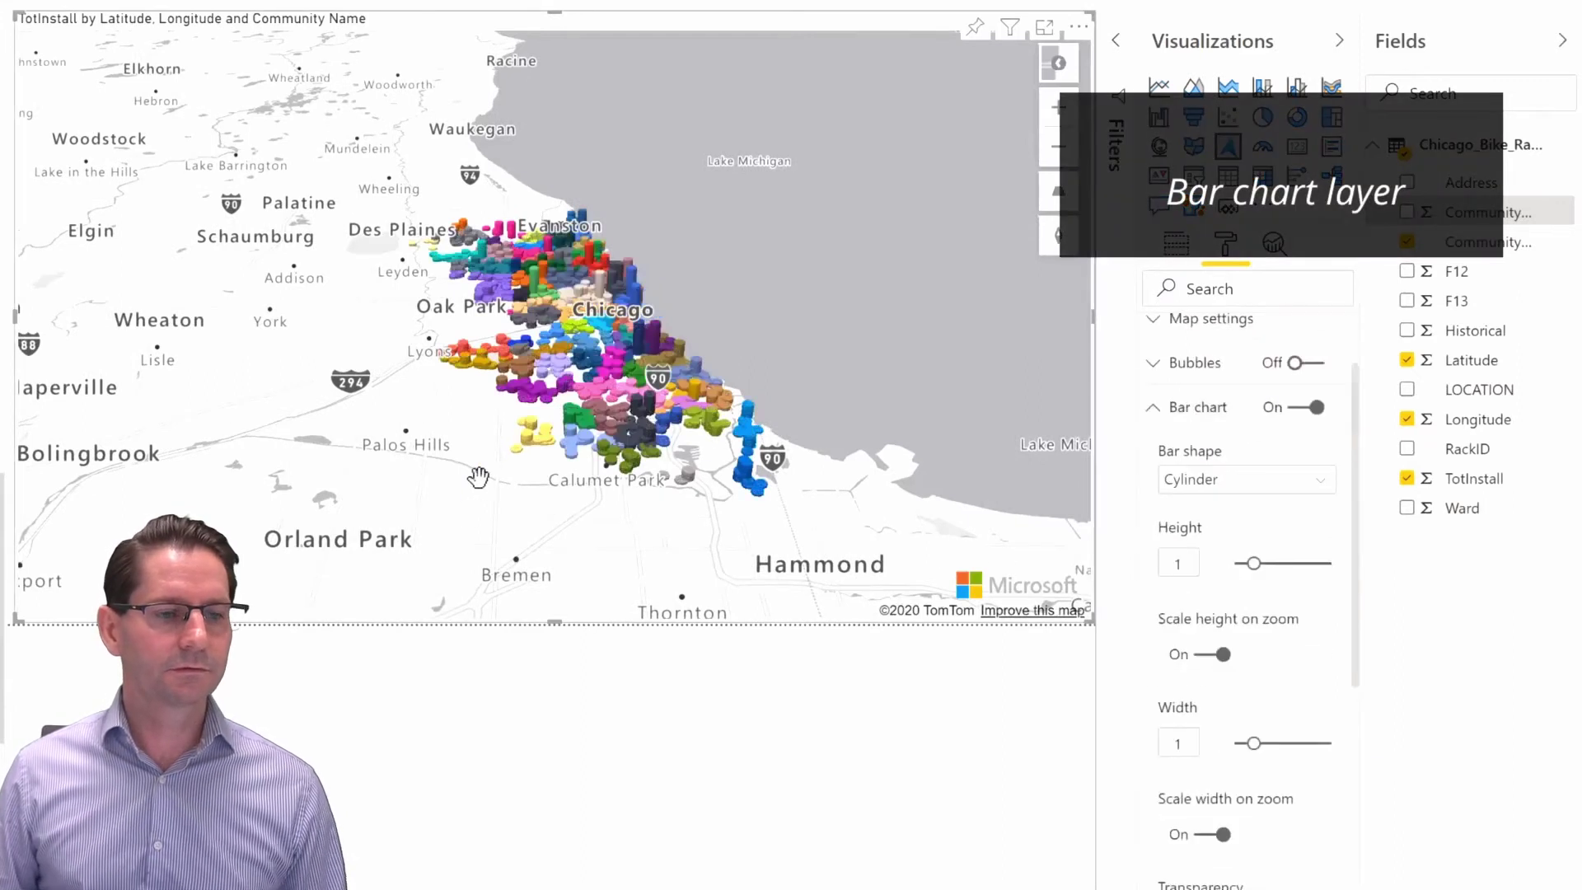
# Change the bar shape of the map's bar chart layer
pyautogui.moveTo(512, 512); pyautogui.dragTo(586, 459)
pyautogui.scroll(5, 586, 459)
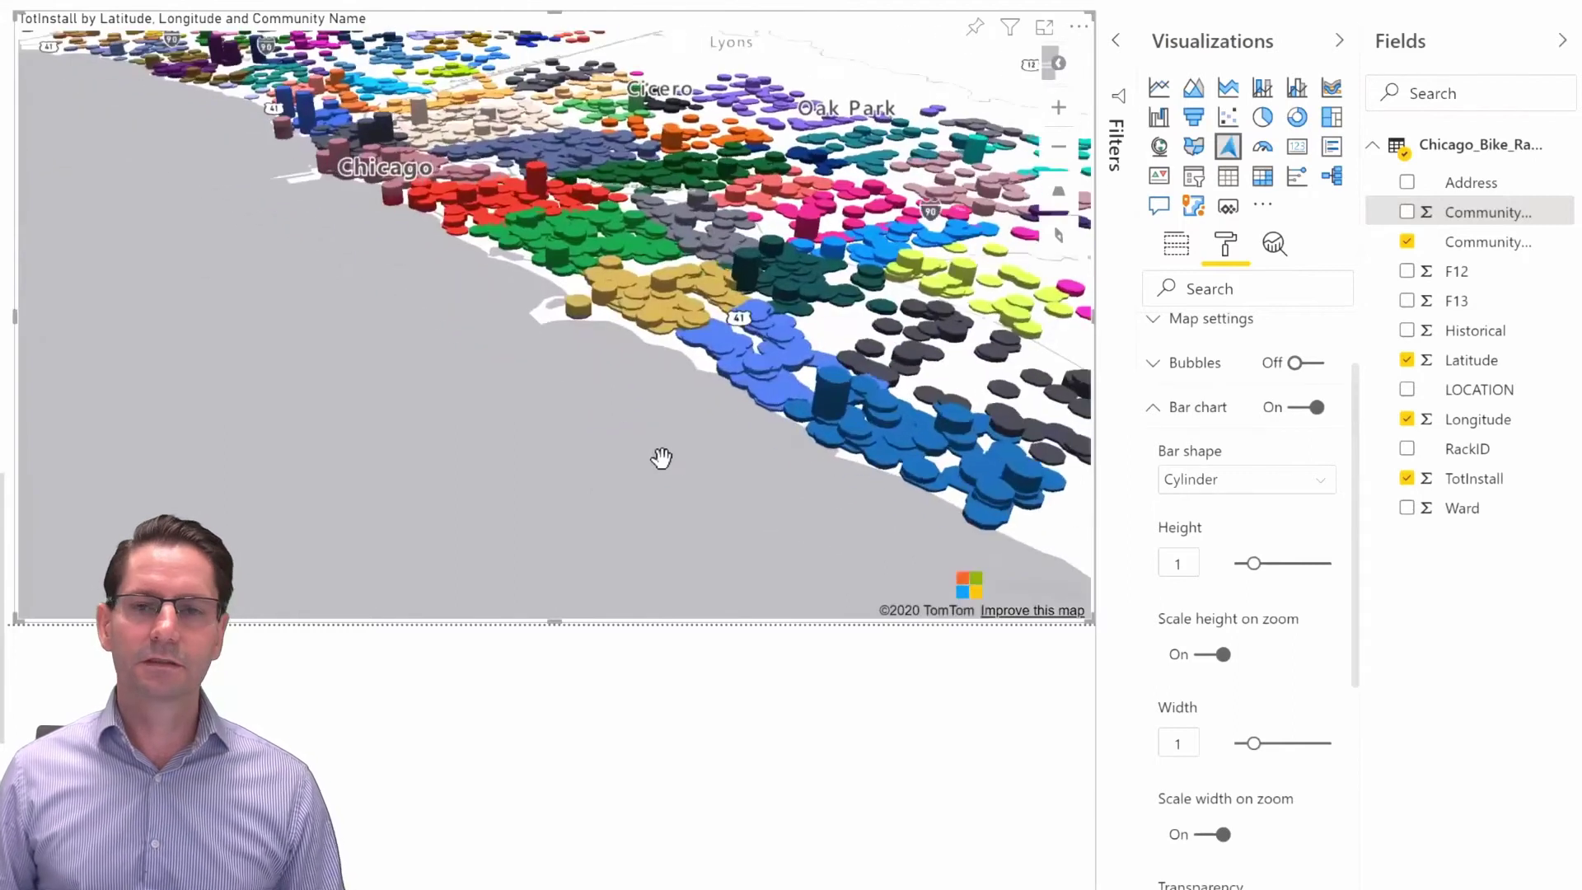
pyautogui.click(1325, 482)
pyautogui.click(1243, 505)
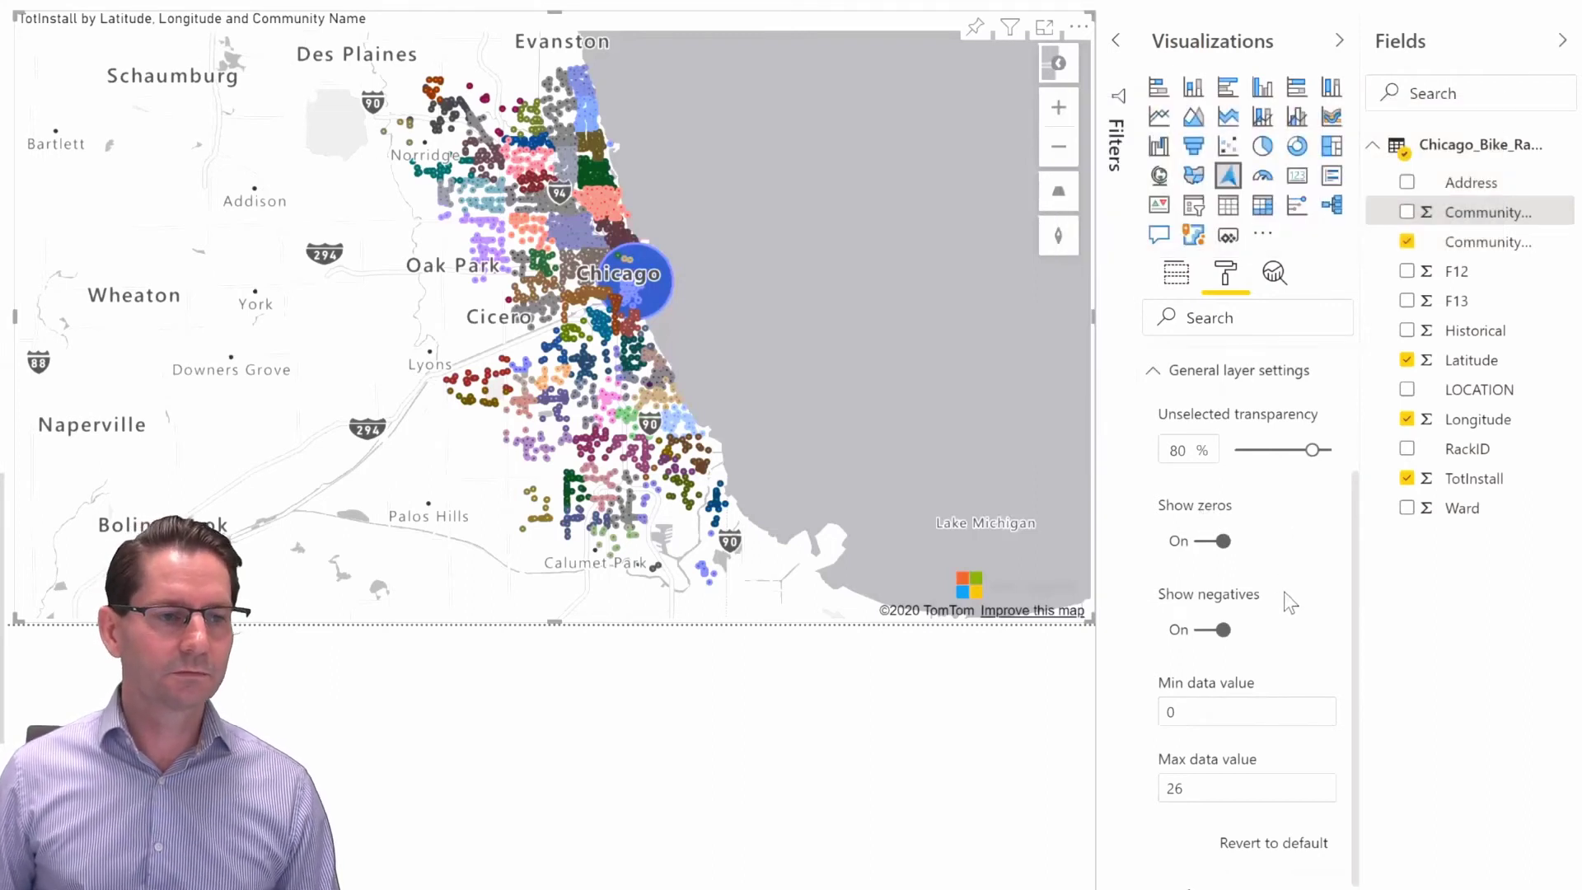
# Load Chicago_Bike_Lanes.geojson from the Demo Files folder as the map's reference layer
pyautogui.moveTo(1285, 592)
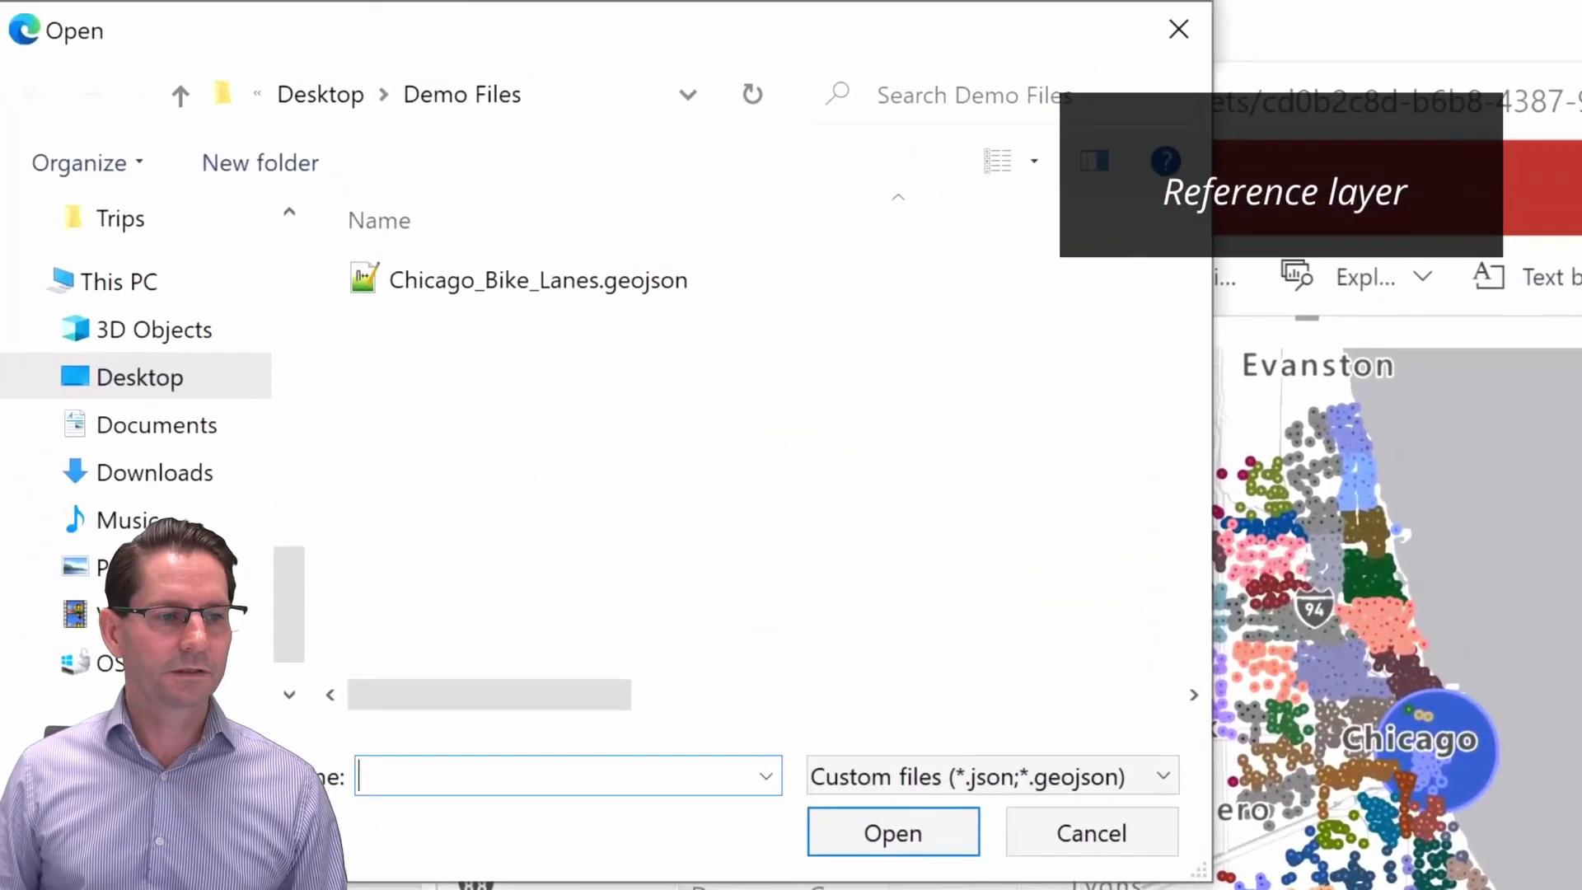
pyautogui.click(615, 282)
pyautogui.doubleClick(615, 281)
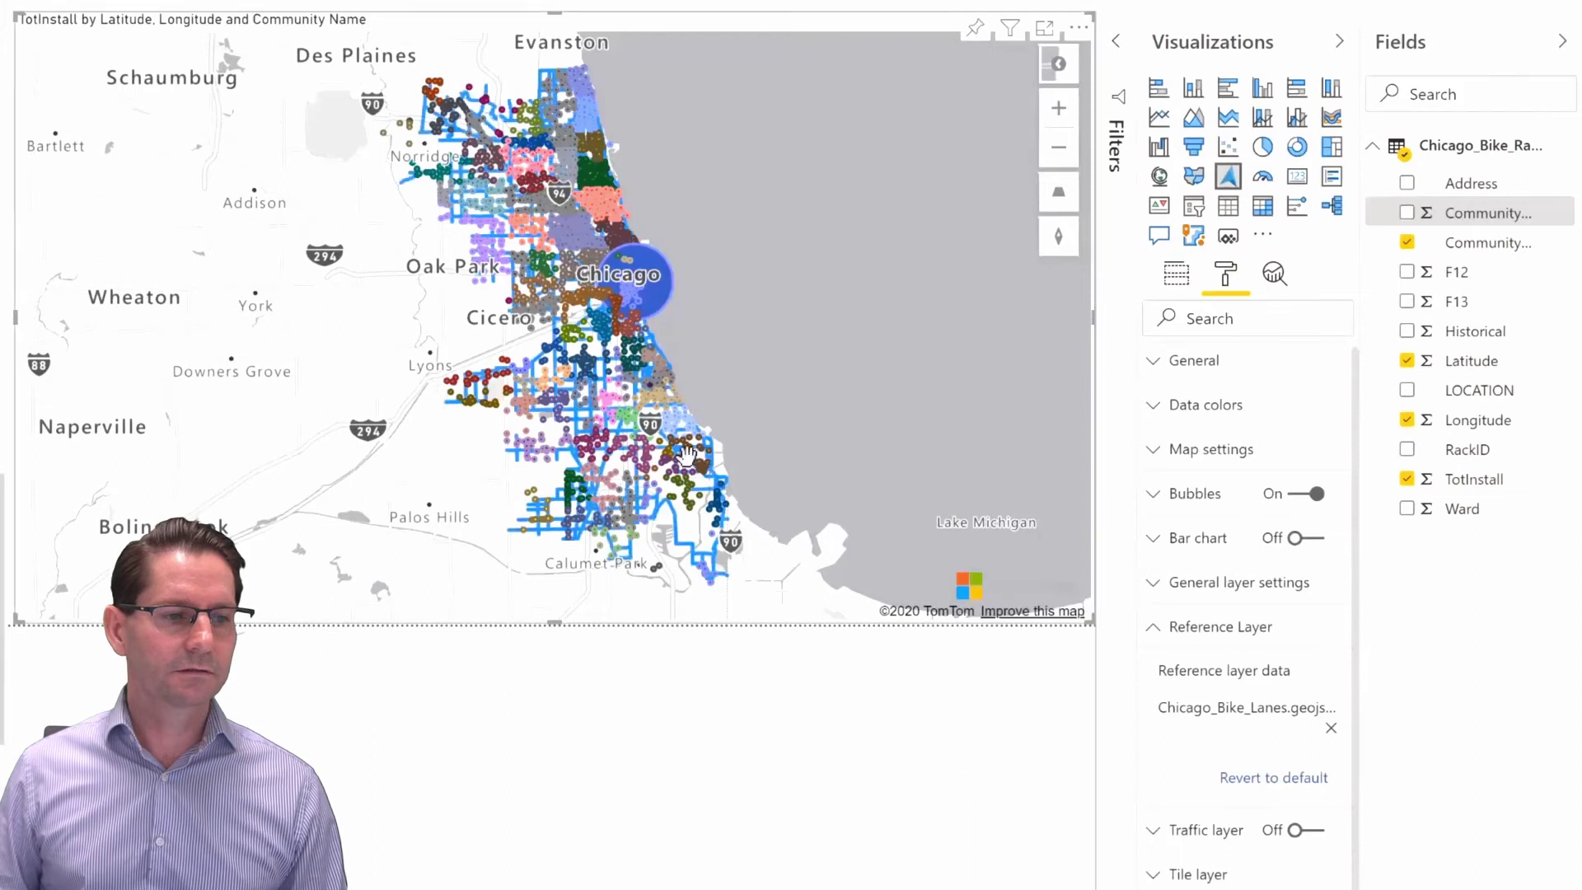
# Turn on the traffic layer over the bike lanes and racks in Chicago's southern neighbourhoods
pyautogui.scroll(3, 631, 422)
pyautogui.scroll(5, 634, 373)
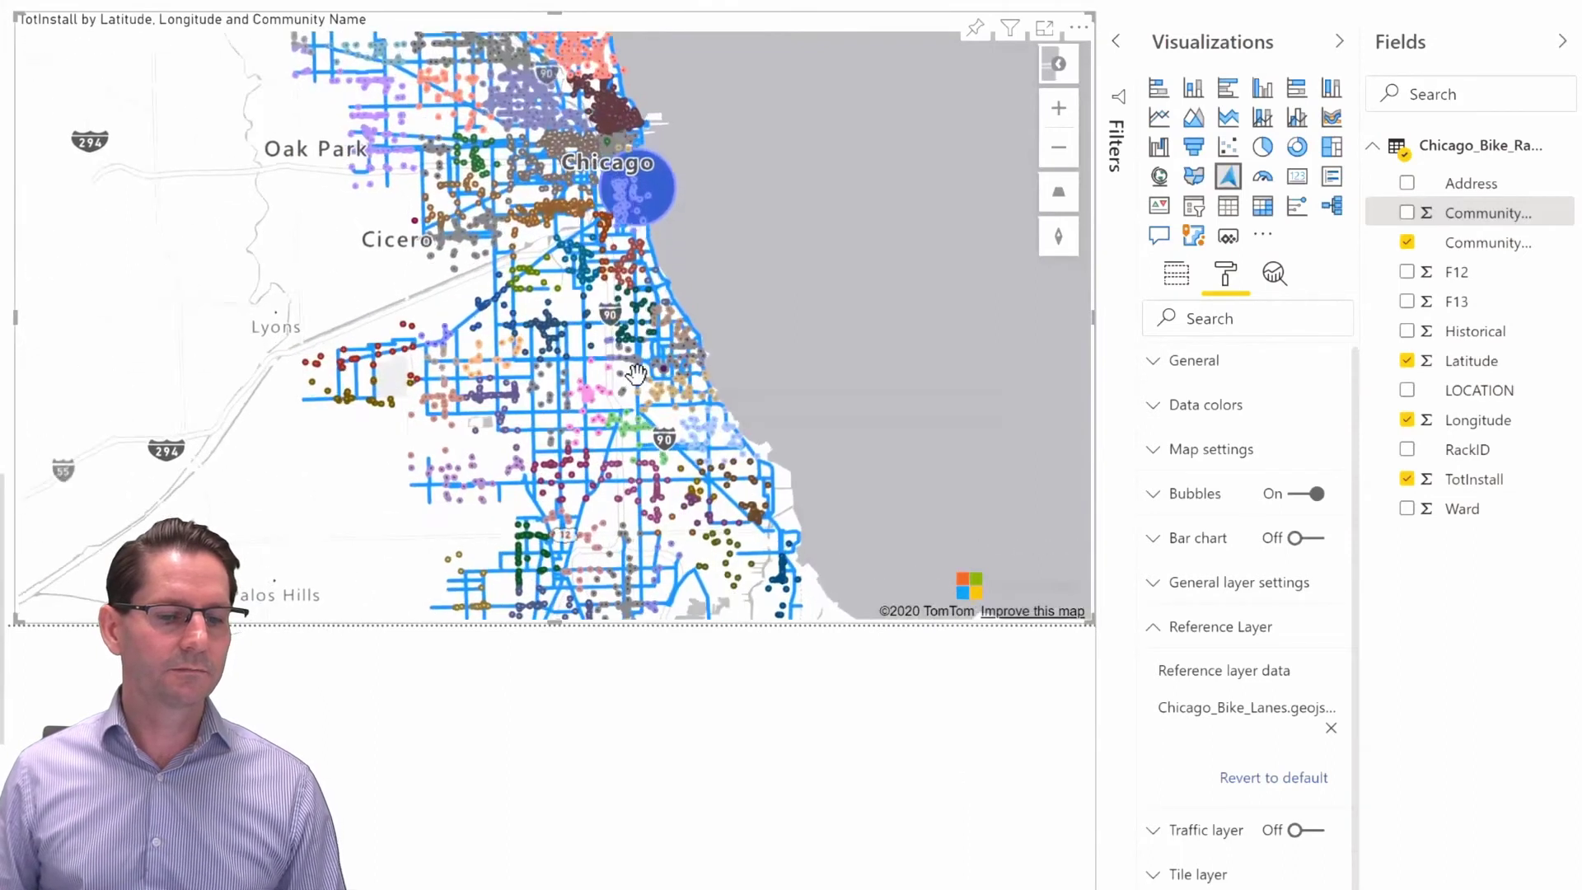
pyautogui.scroll(1, 637, 374)
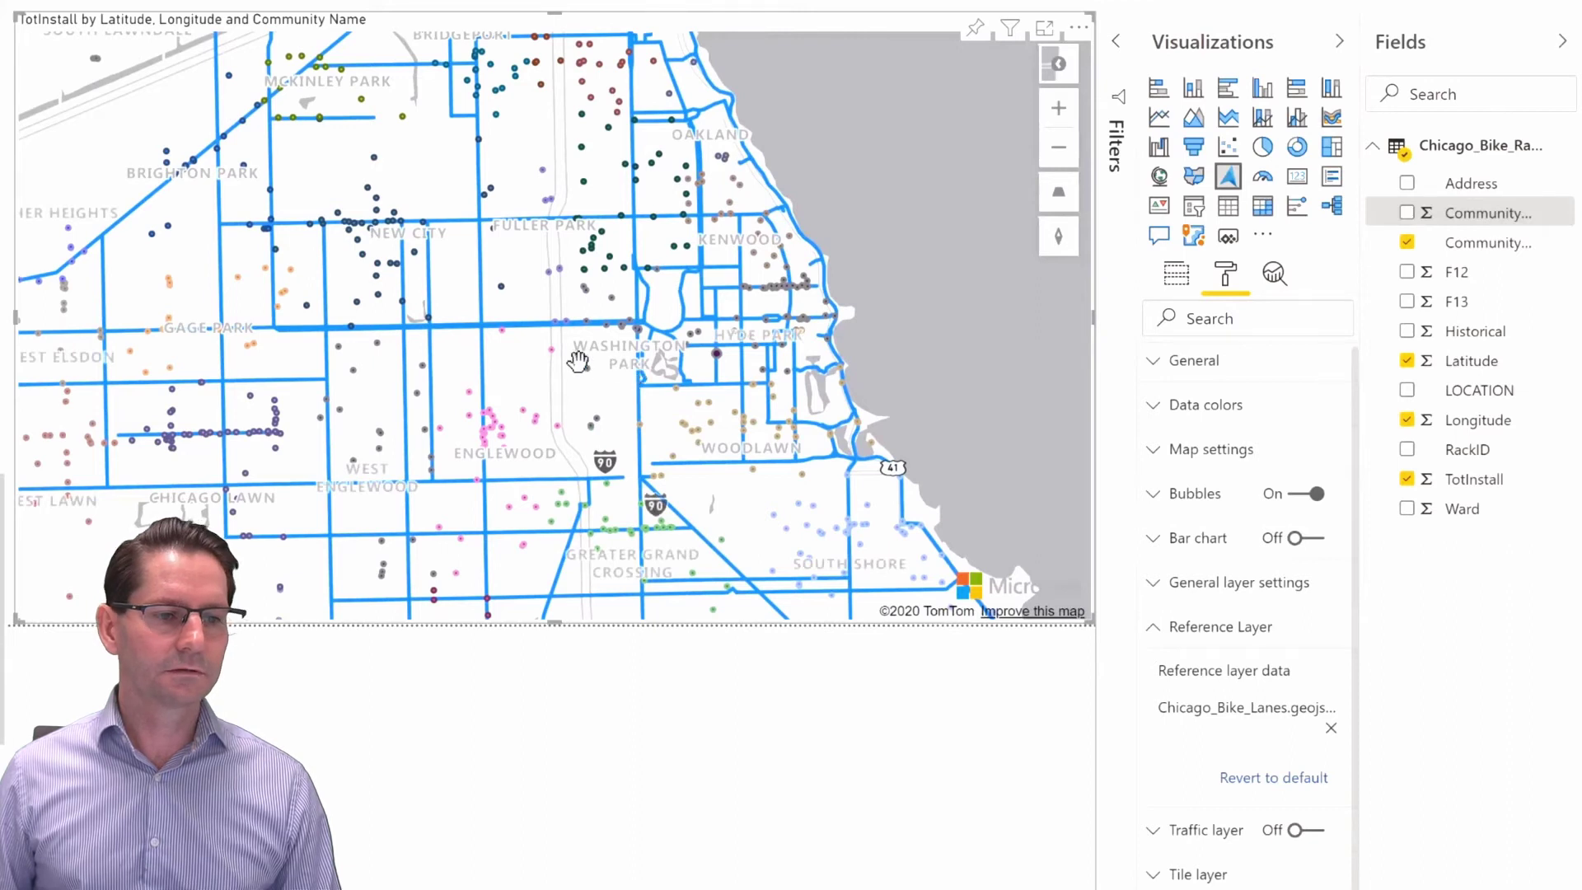
pyautogui.scroll(1, 531, 381)
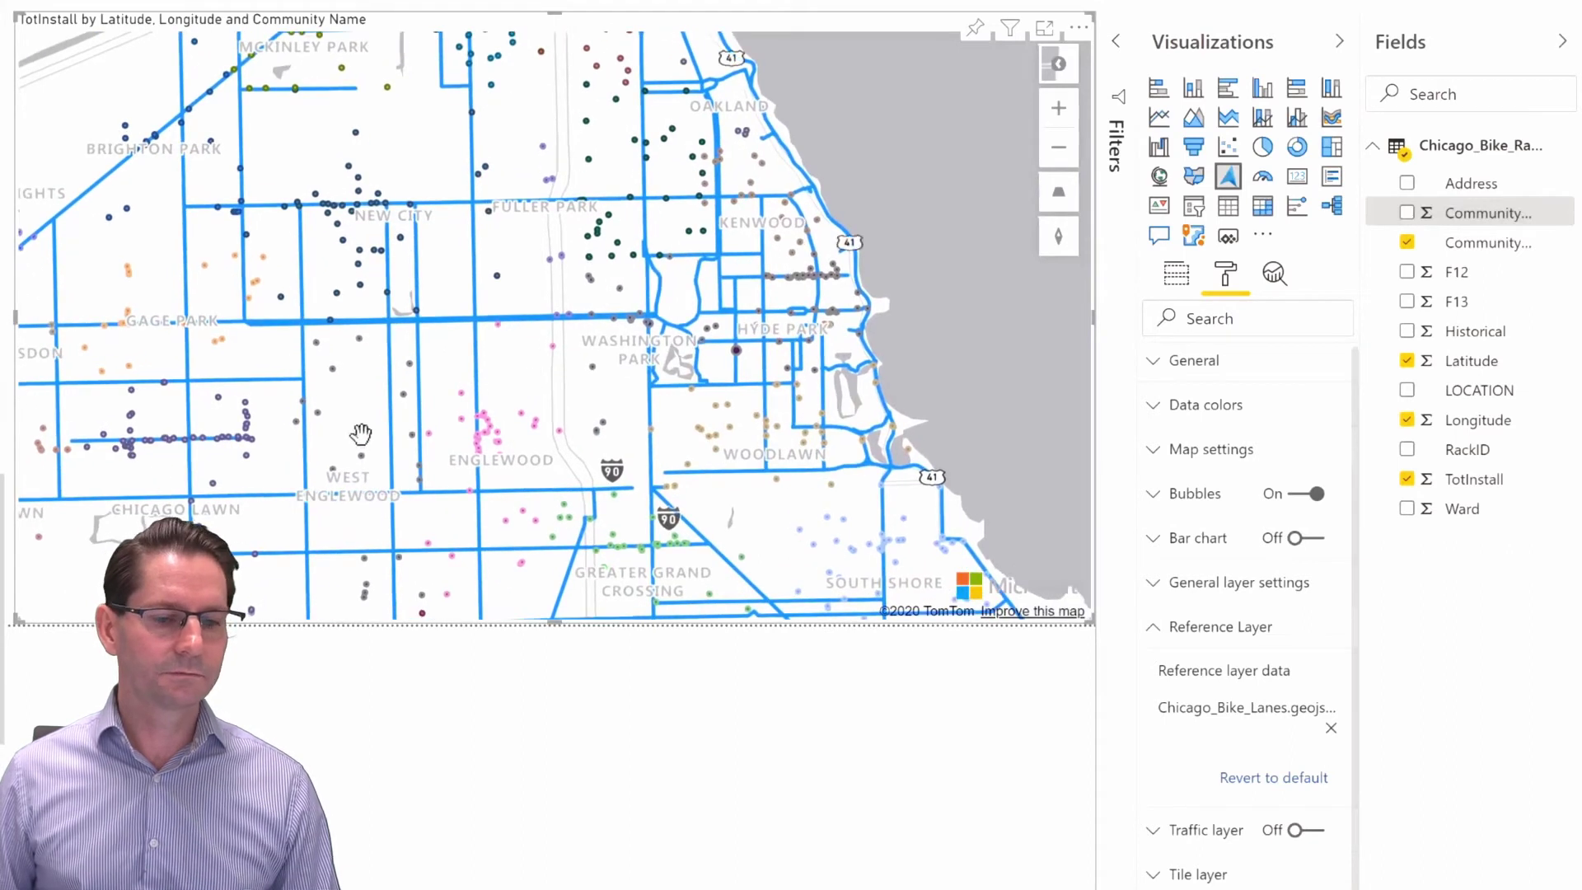
pyautogui.moveTo(361, 436); pyautogui.dragTo(406, 377)
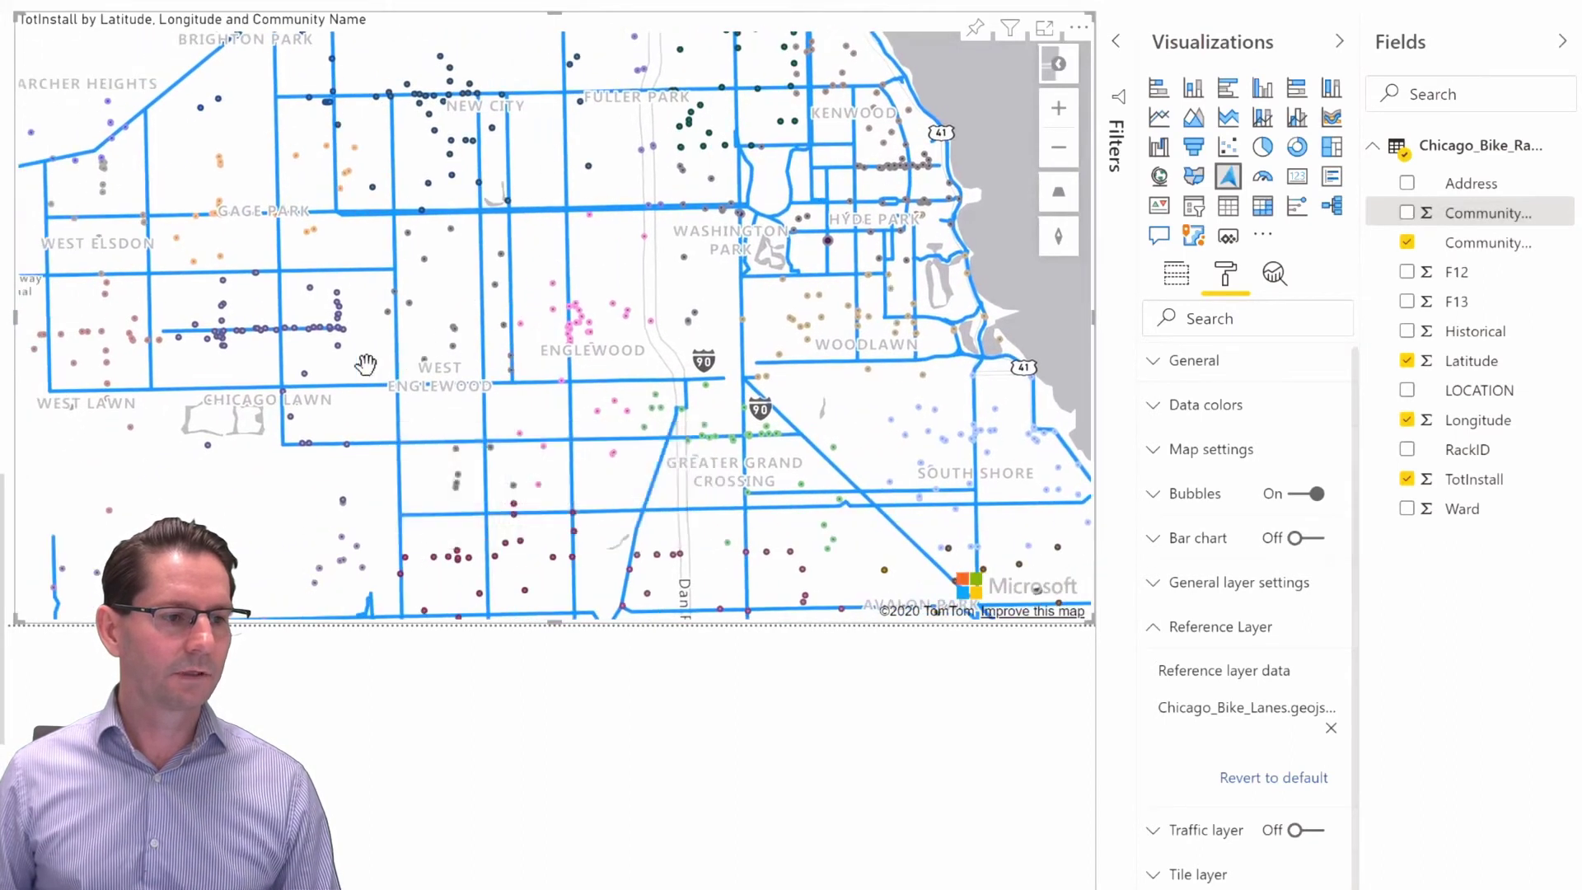
pyautogui.click(1311, 670)
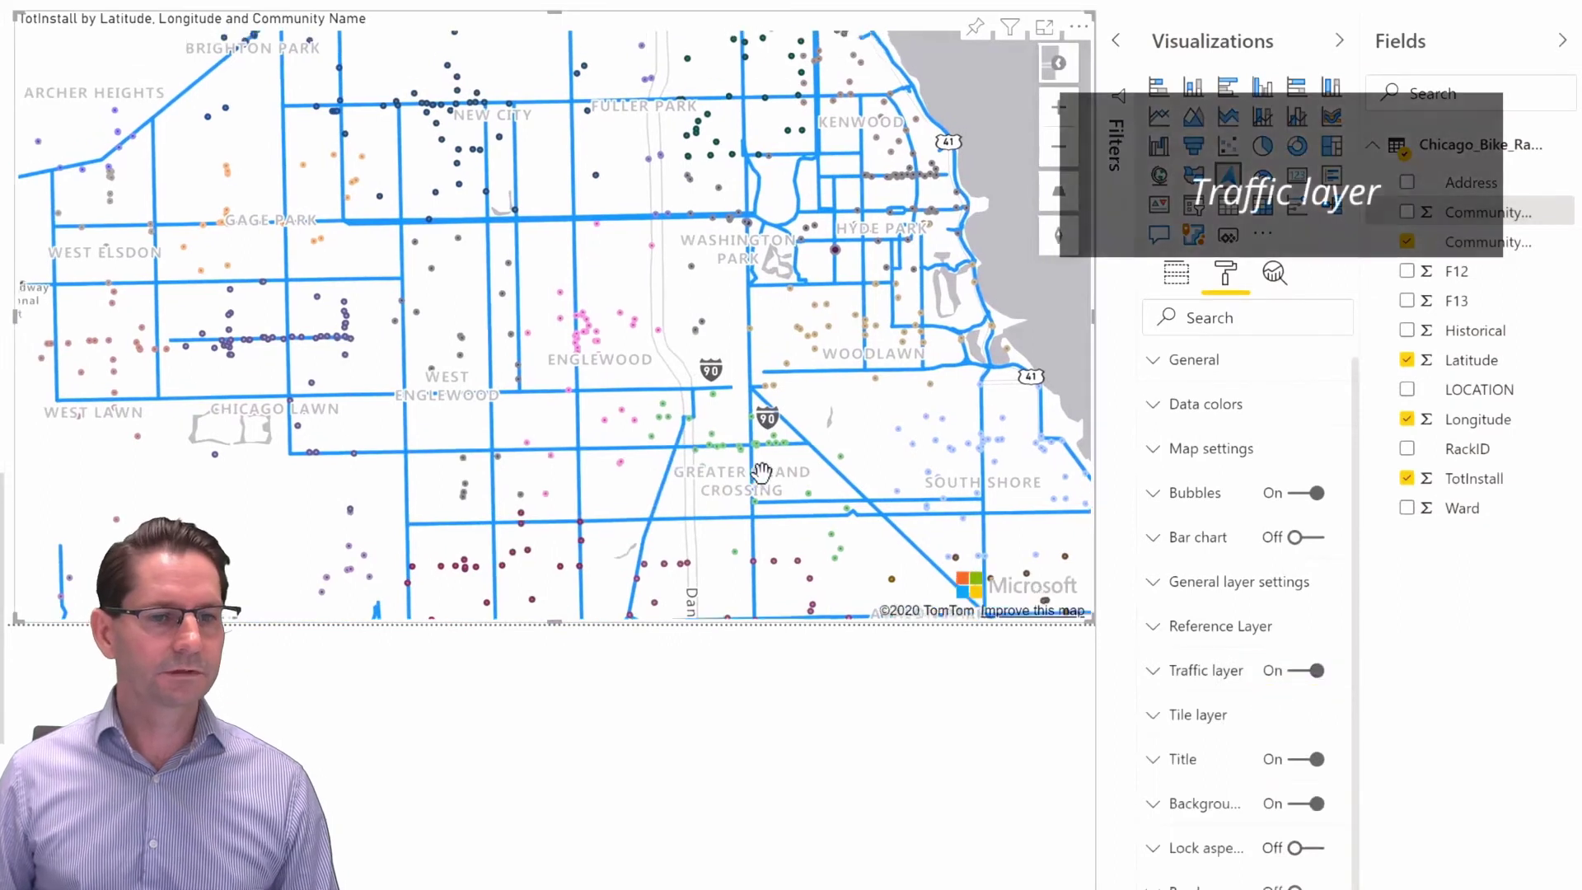
pyautogui.moveTo(767, 480); pyautogui.dragTo(779, 527)
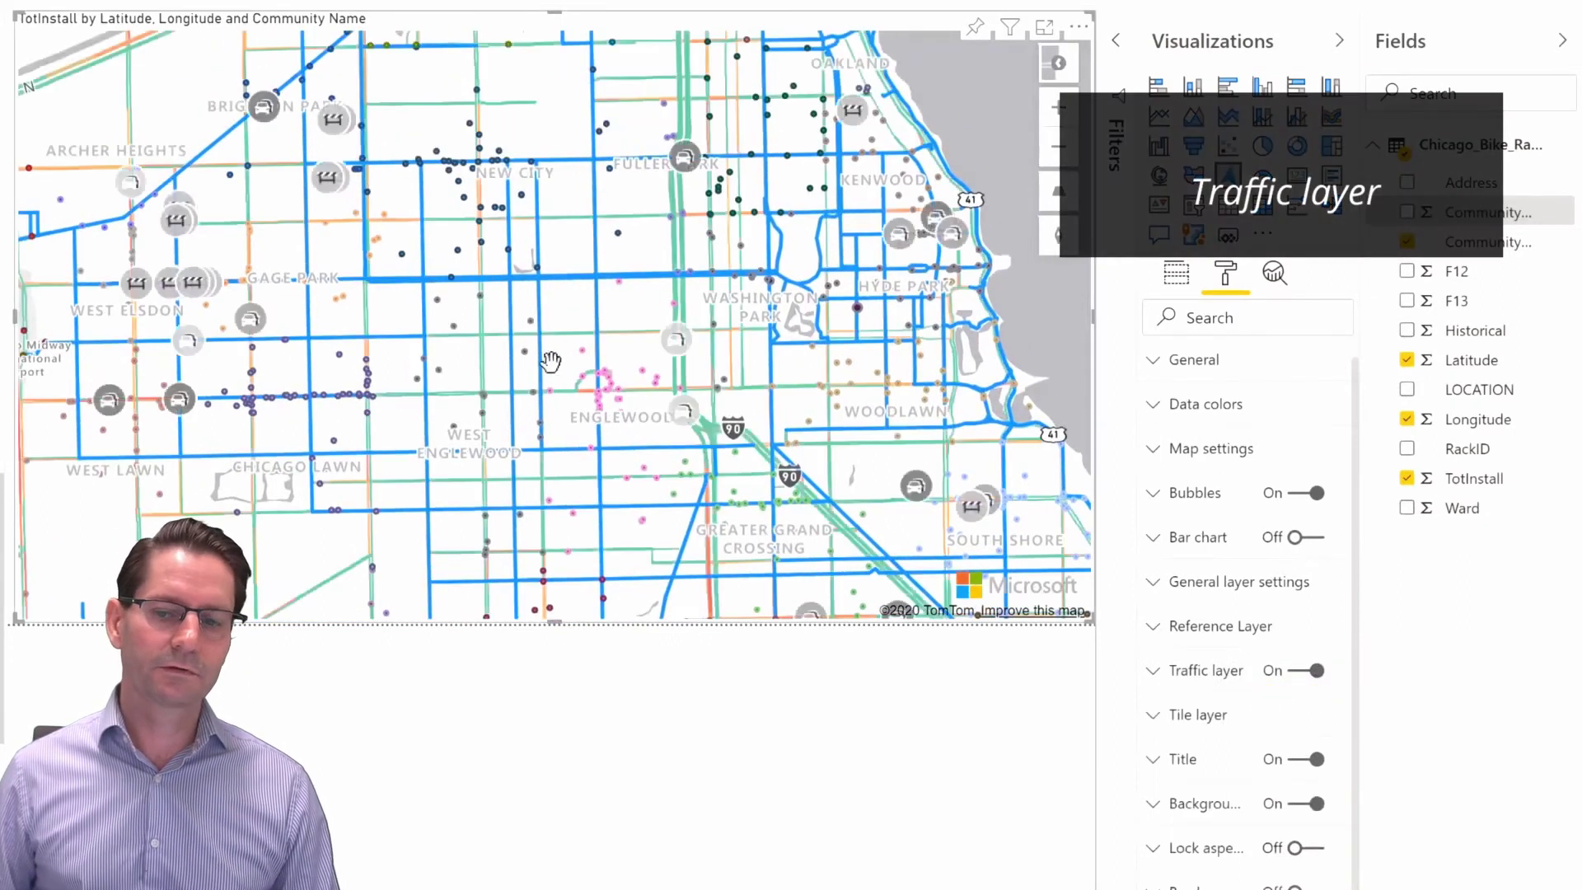
pyautogui.moveTo(601, 378); pyautogui.dragTo(640, 453)
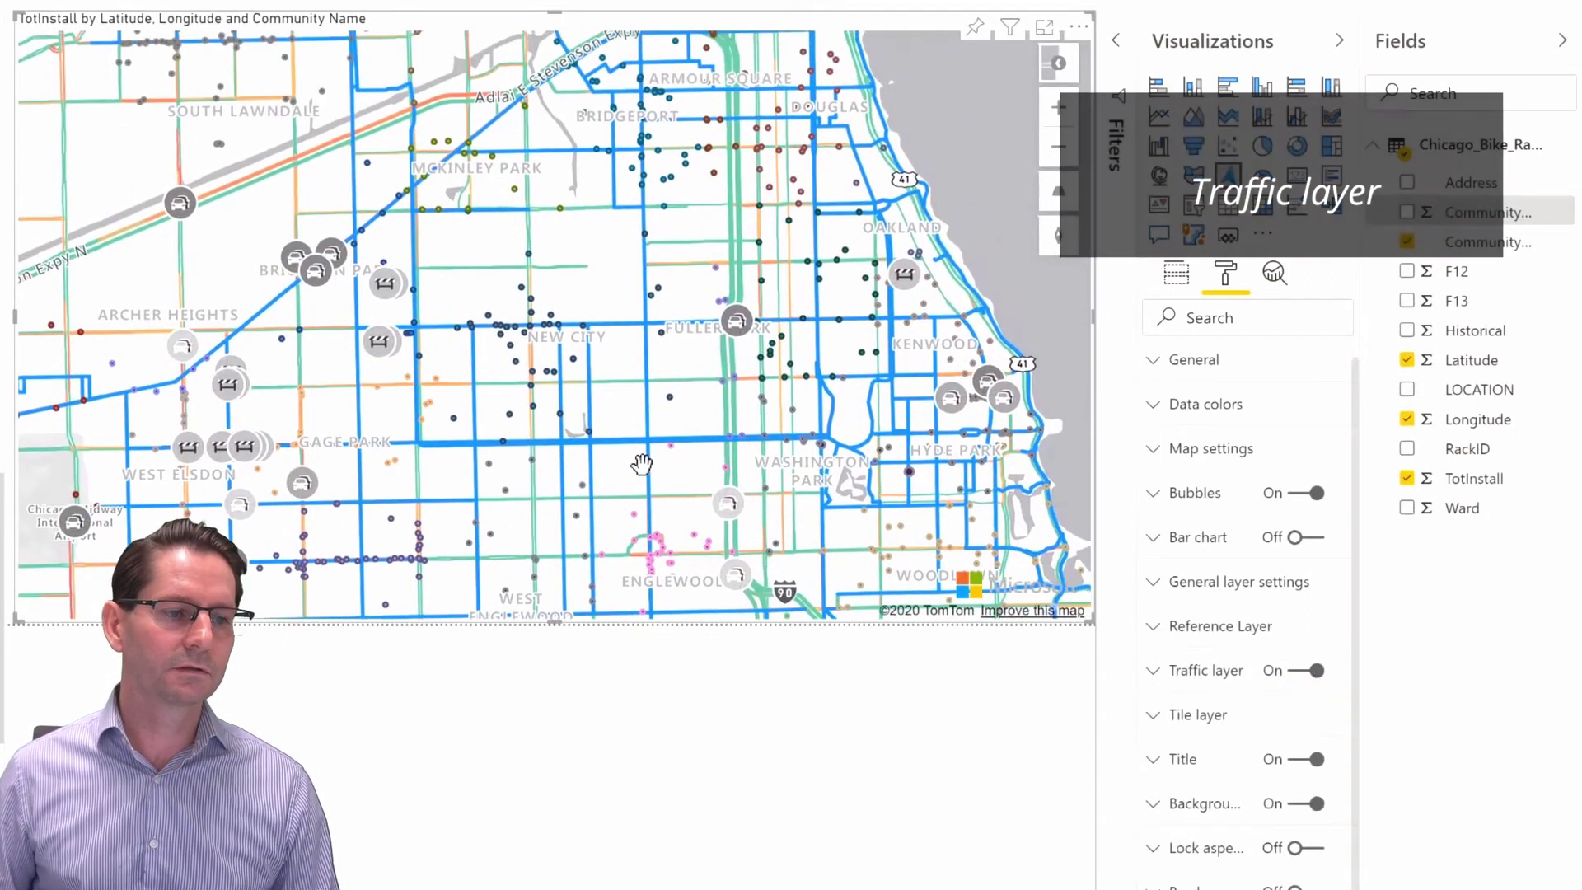
pyautogui.scroll(-2, 604, 297)
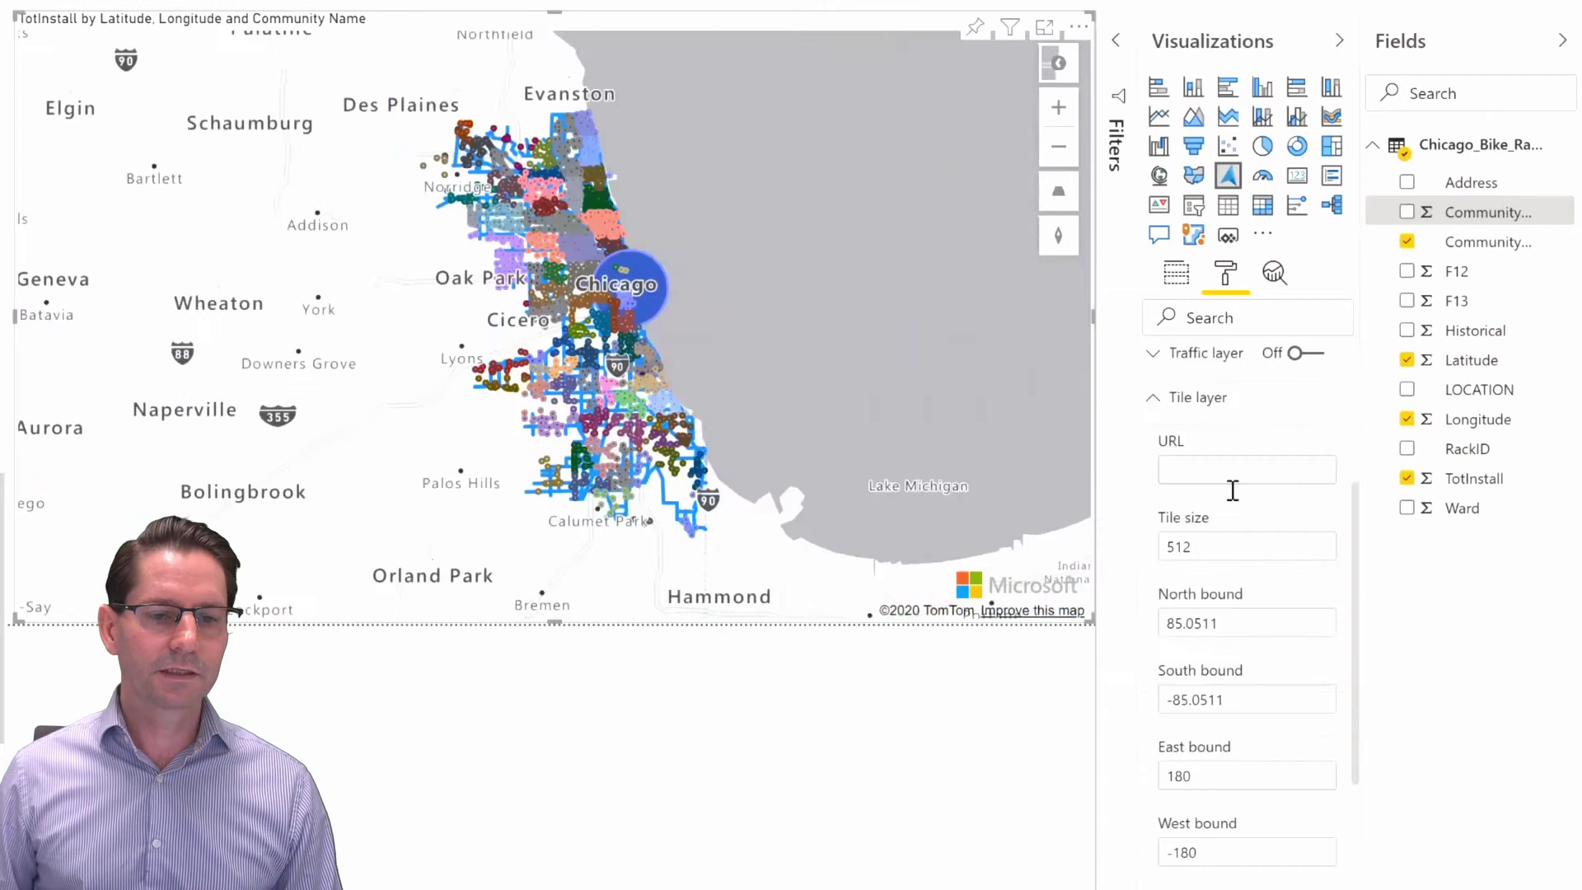
# Set the map's tile layer URL to the copied atlas.microsoft tile address to overlay weather radar imagery
pyautogui.click(1233, 491)
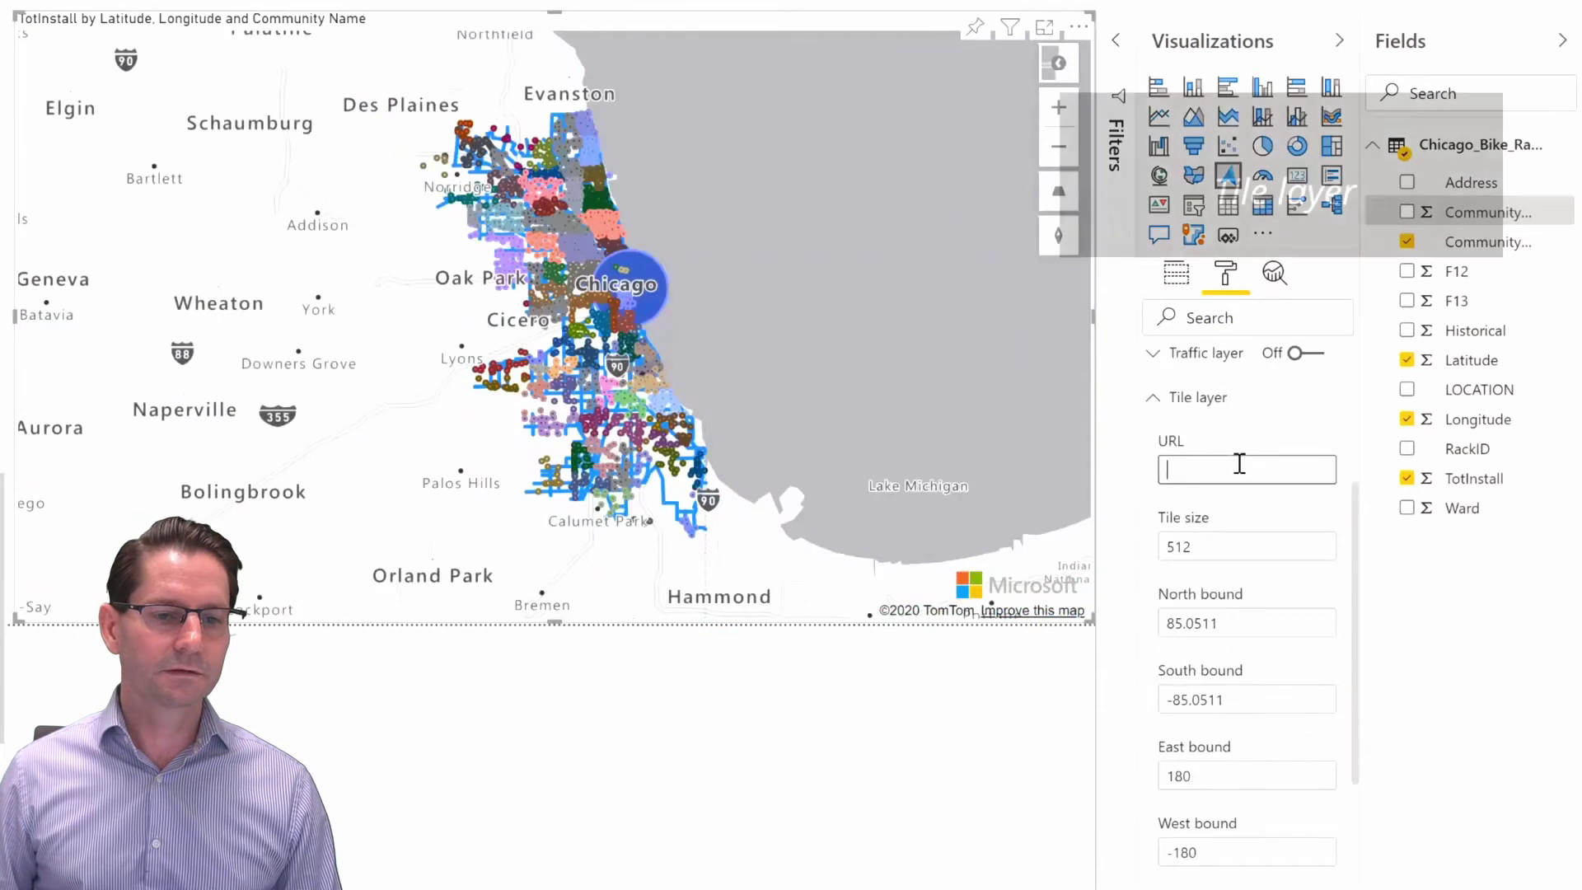
pyautogui.hotkey('ctrl', 'v')
pyautogui.press('Return')
pyautogui.scroll(-2, 847, 309)
pyautogui.scroll(-3, 846, 309)
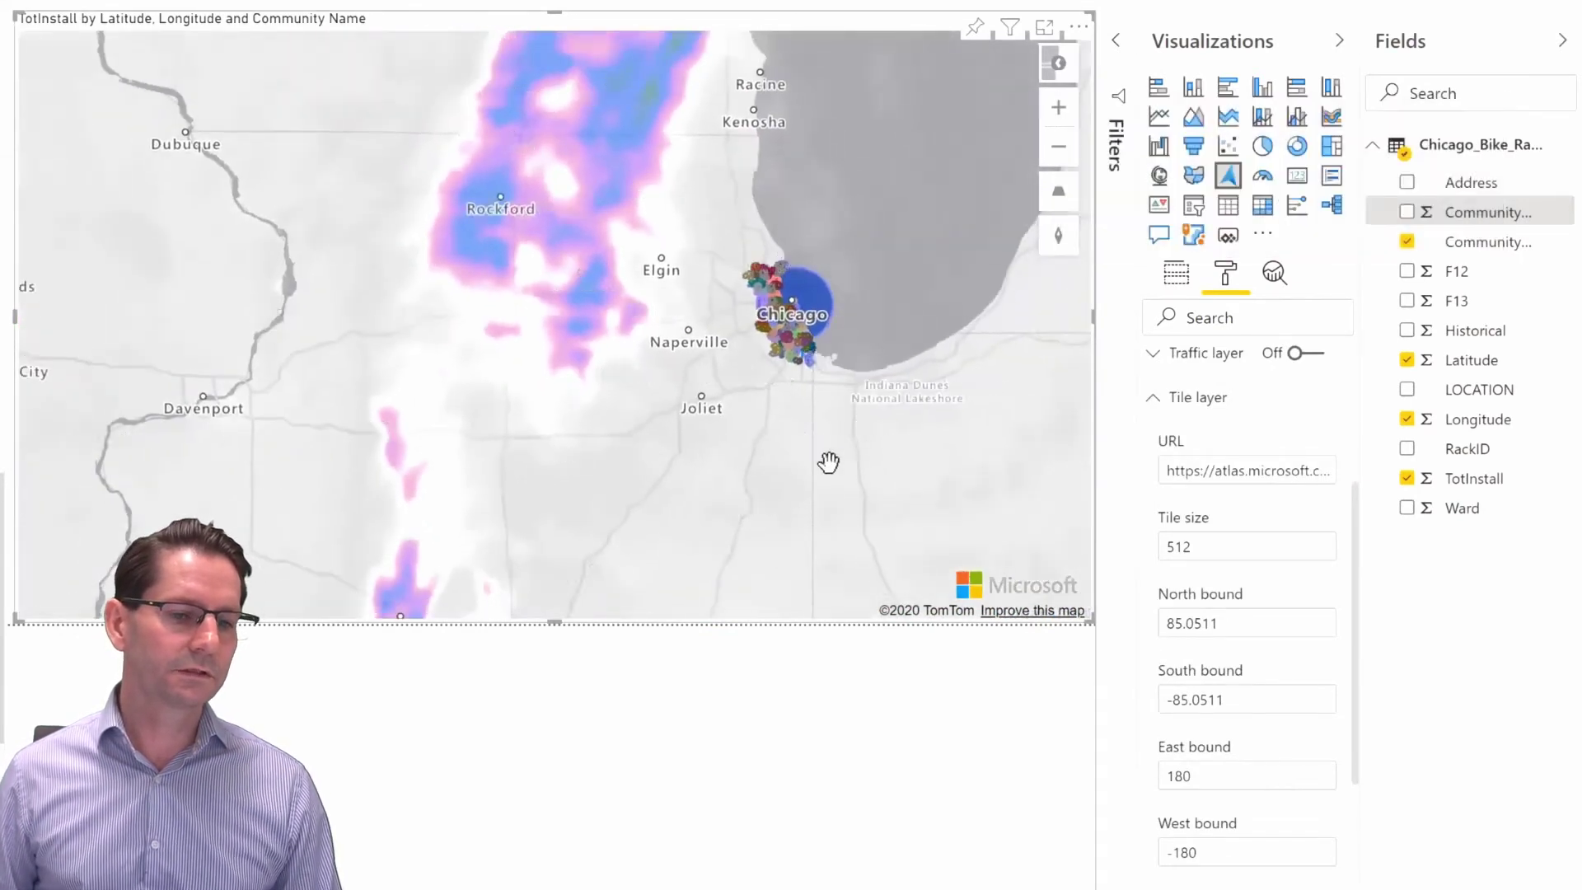
pyautogui.moveTo(823, 459); pyautogui.dragTo(841, 255)
pyautogui.scroll(-3, 814, 261)
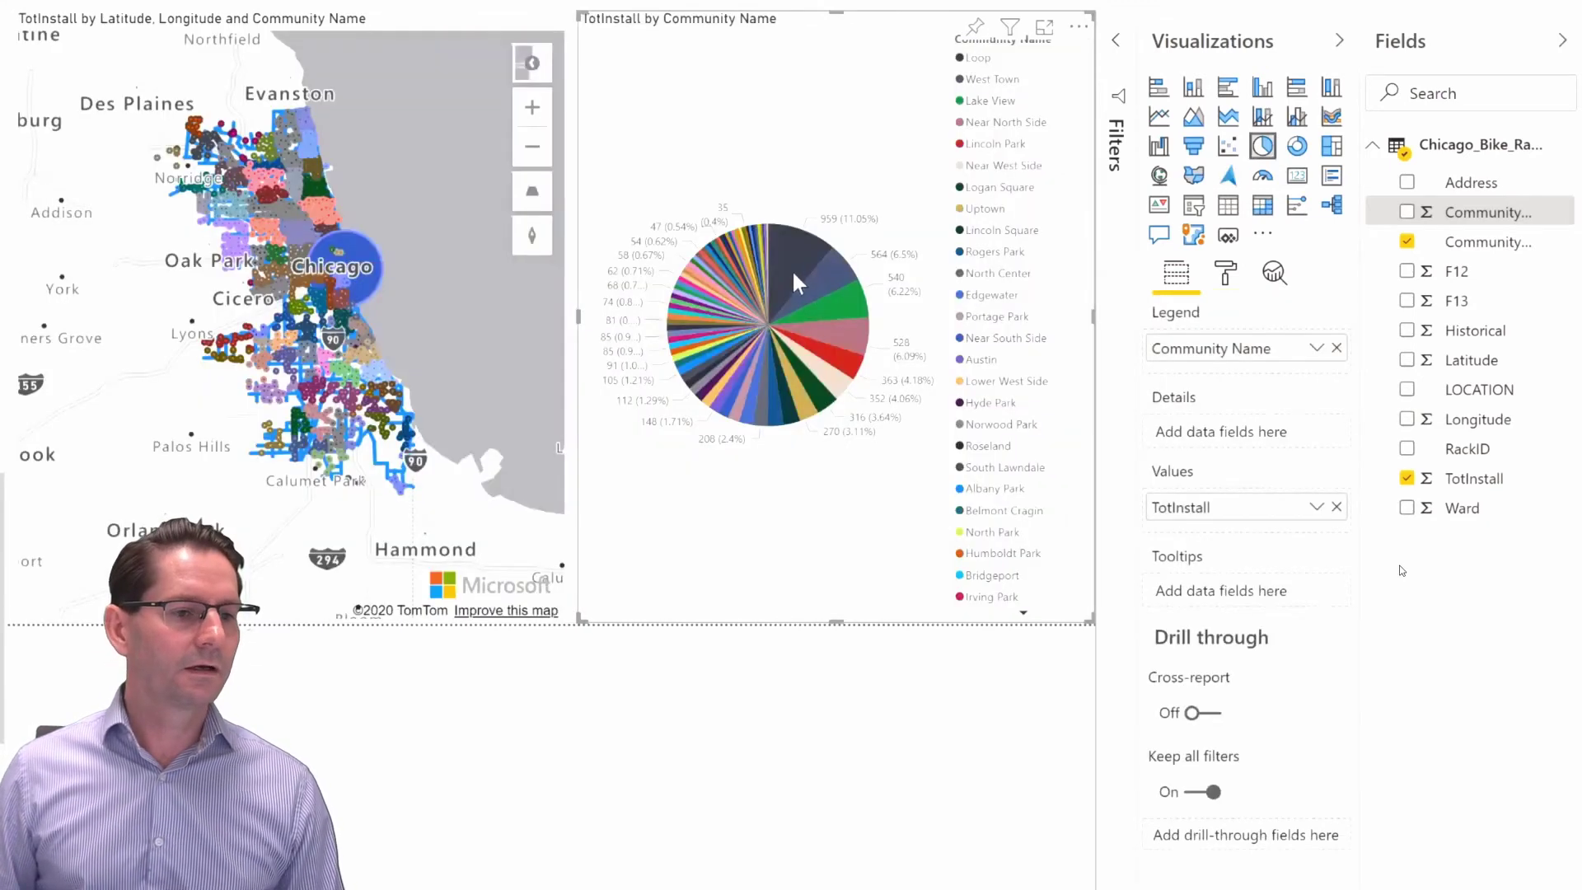
# Cross-filter the map by selecting the largest slice, Loop, in the TotInstall by Community Name pie chart
pyautogui.click(793, 260)
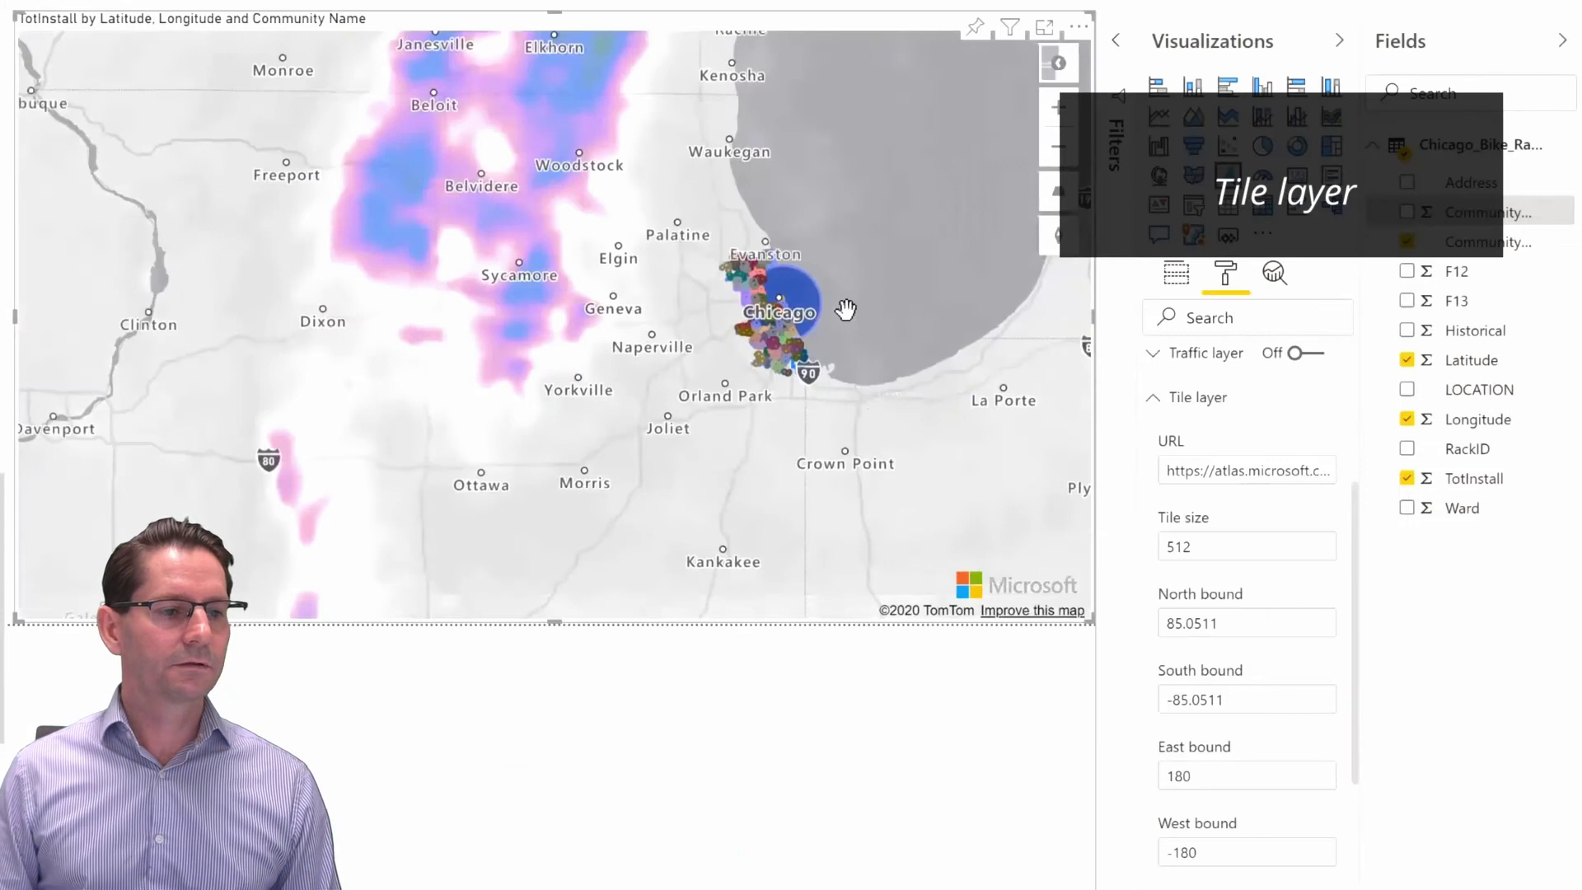
pyautogui.moveTo(835, 463); pyautogui.dragTo(827, 233)
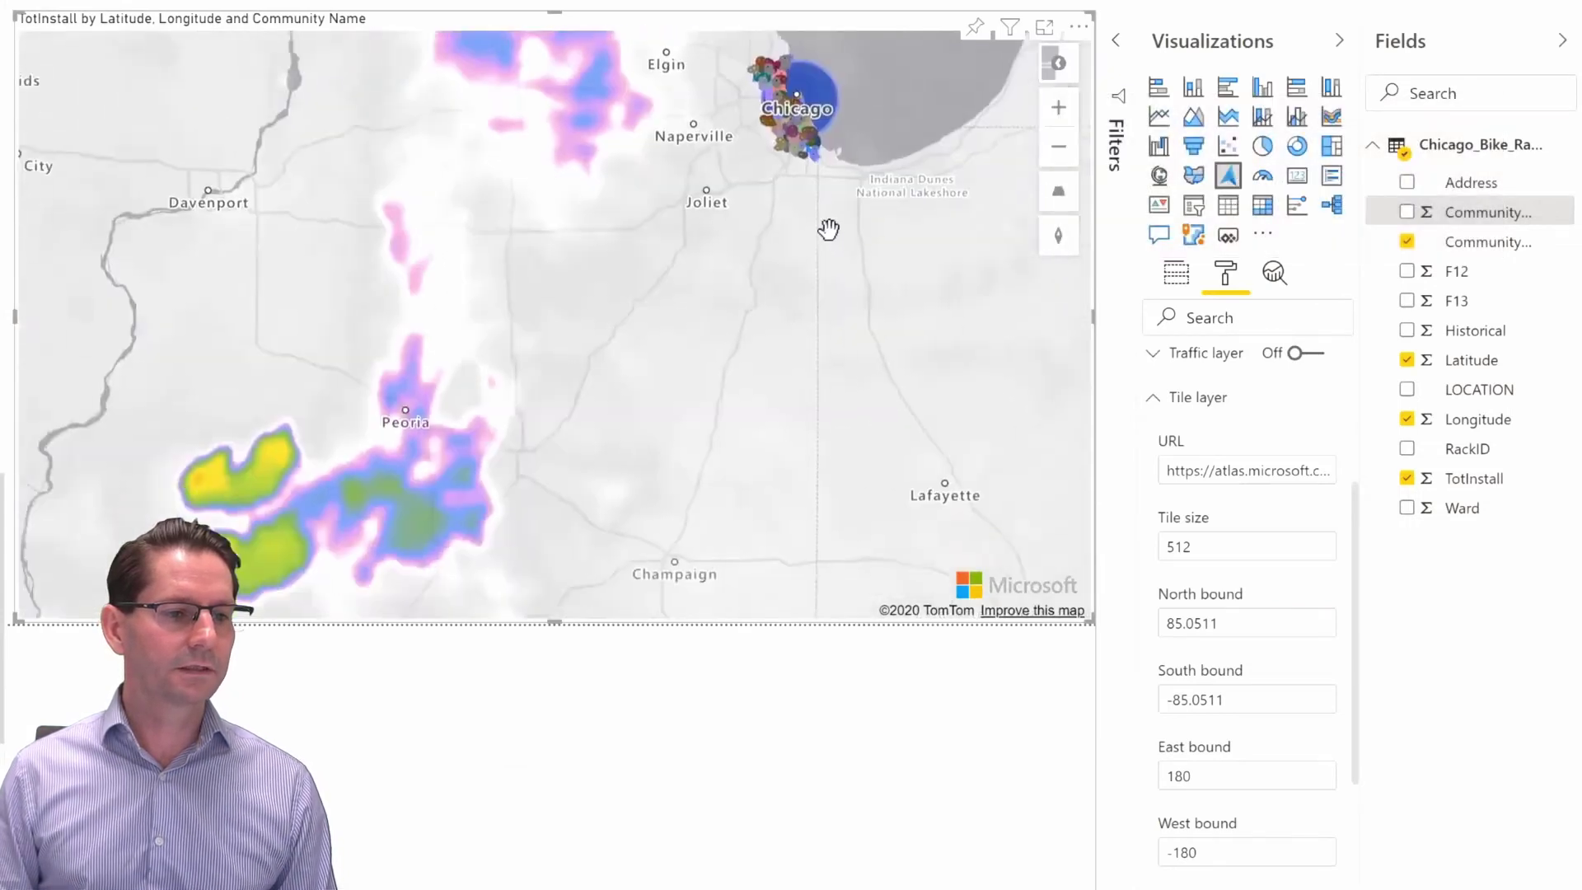
pyautogui.scroll(-3, 815, 273)
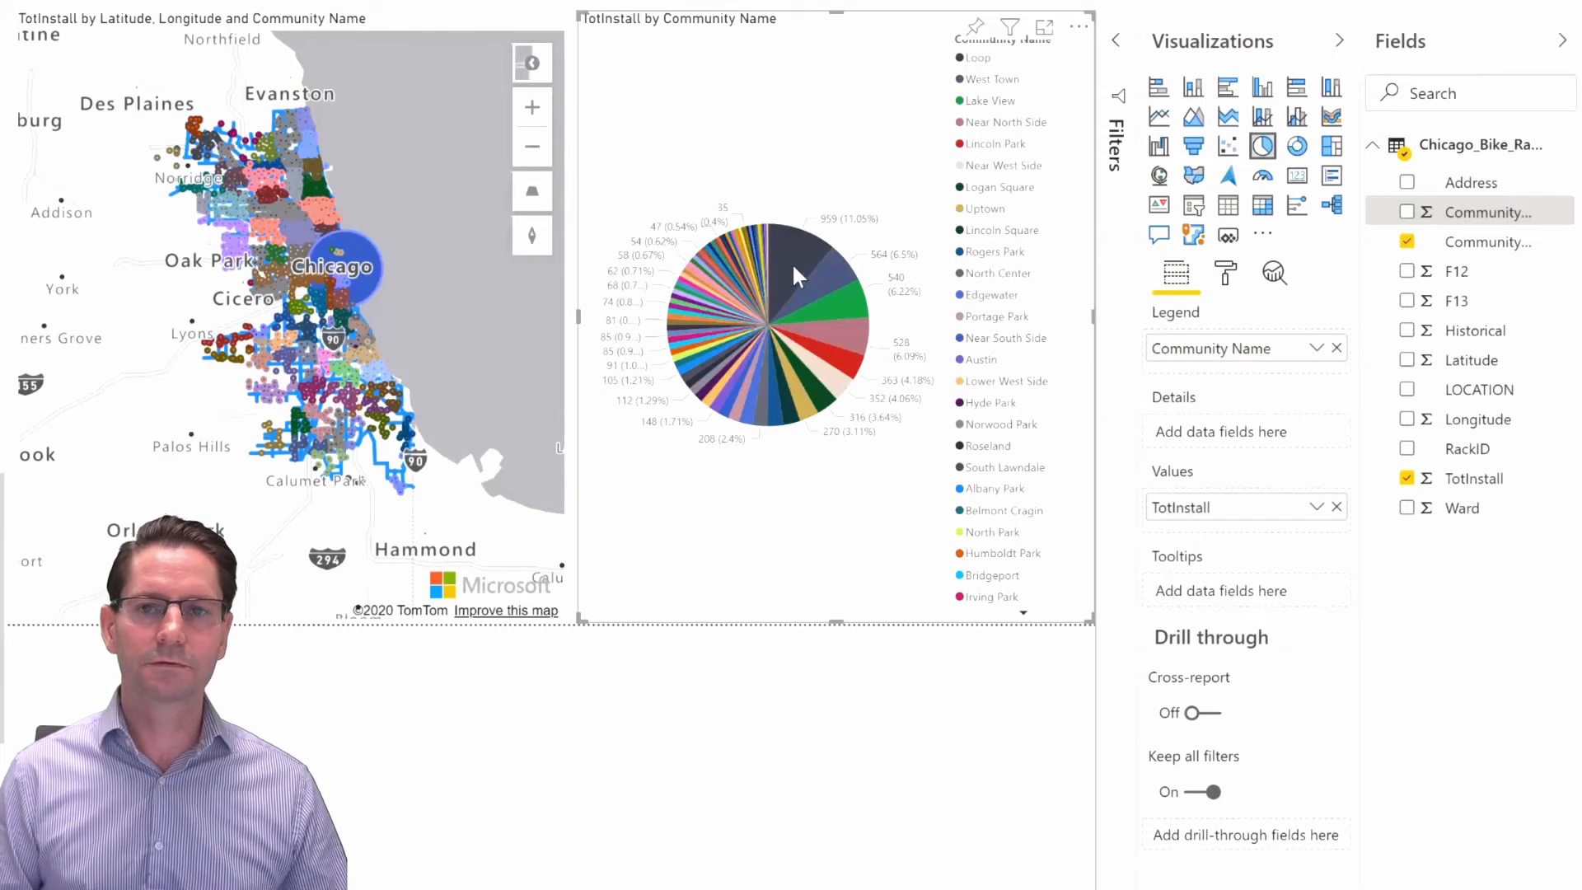
pyautogui.click(794, 266)
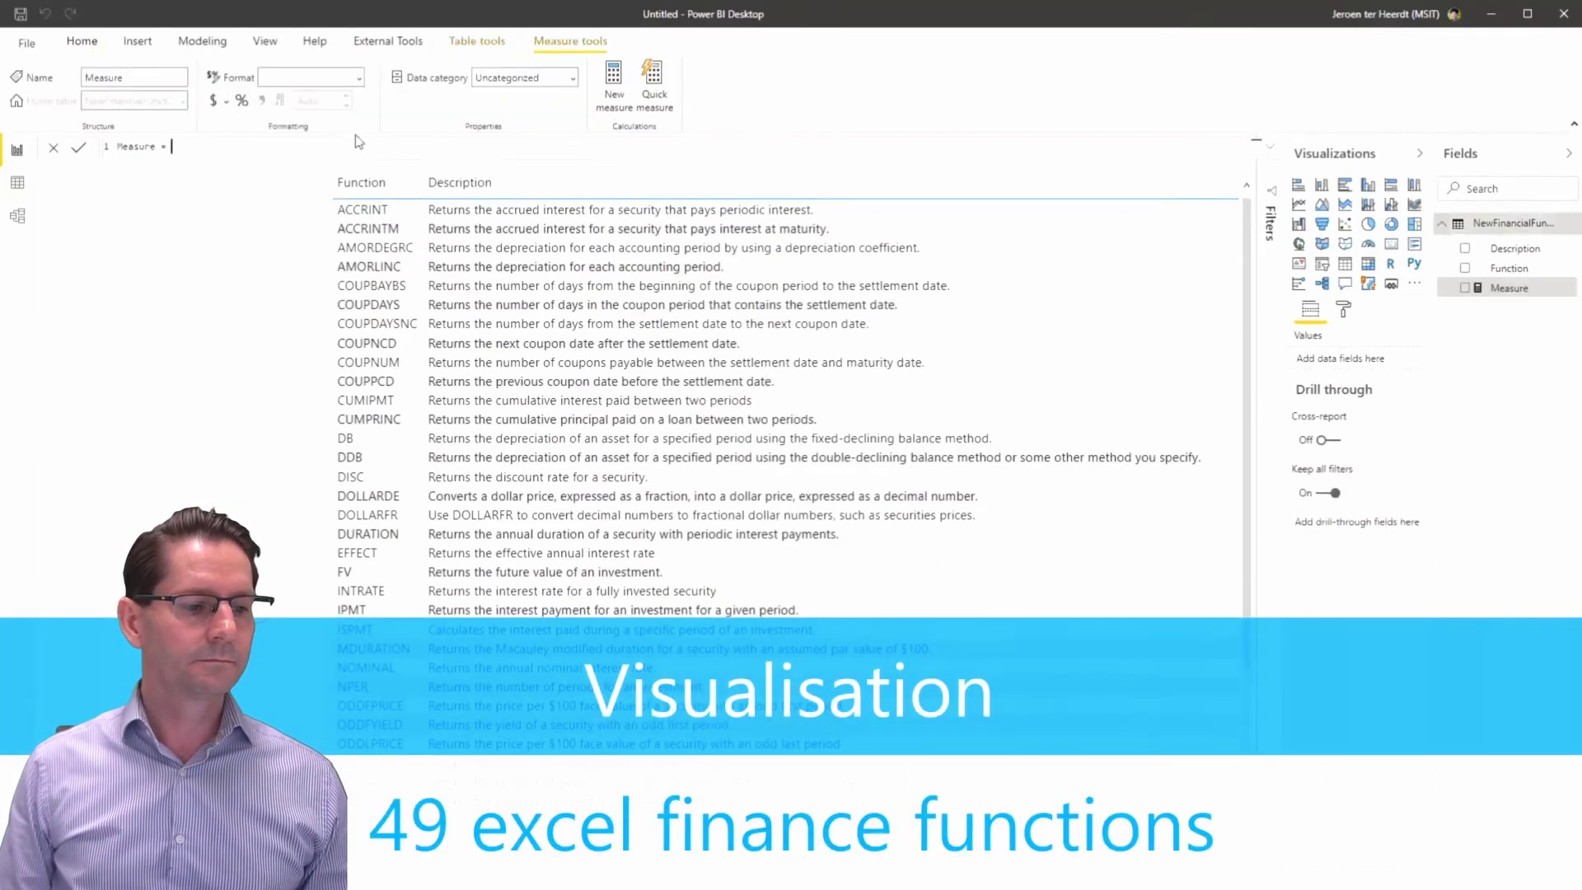
# In Power BI Desktop, name the new measure FutureValue and begin its formula with FV(0.06/12
pyautogui.doubleClick(134, 147)
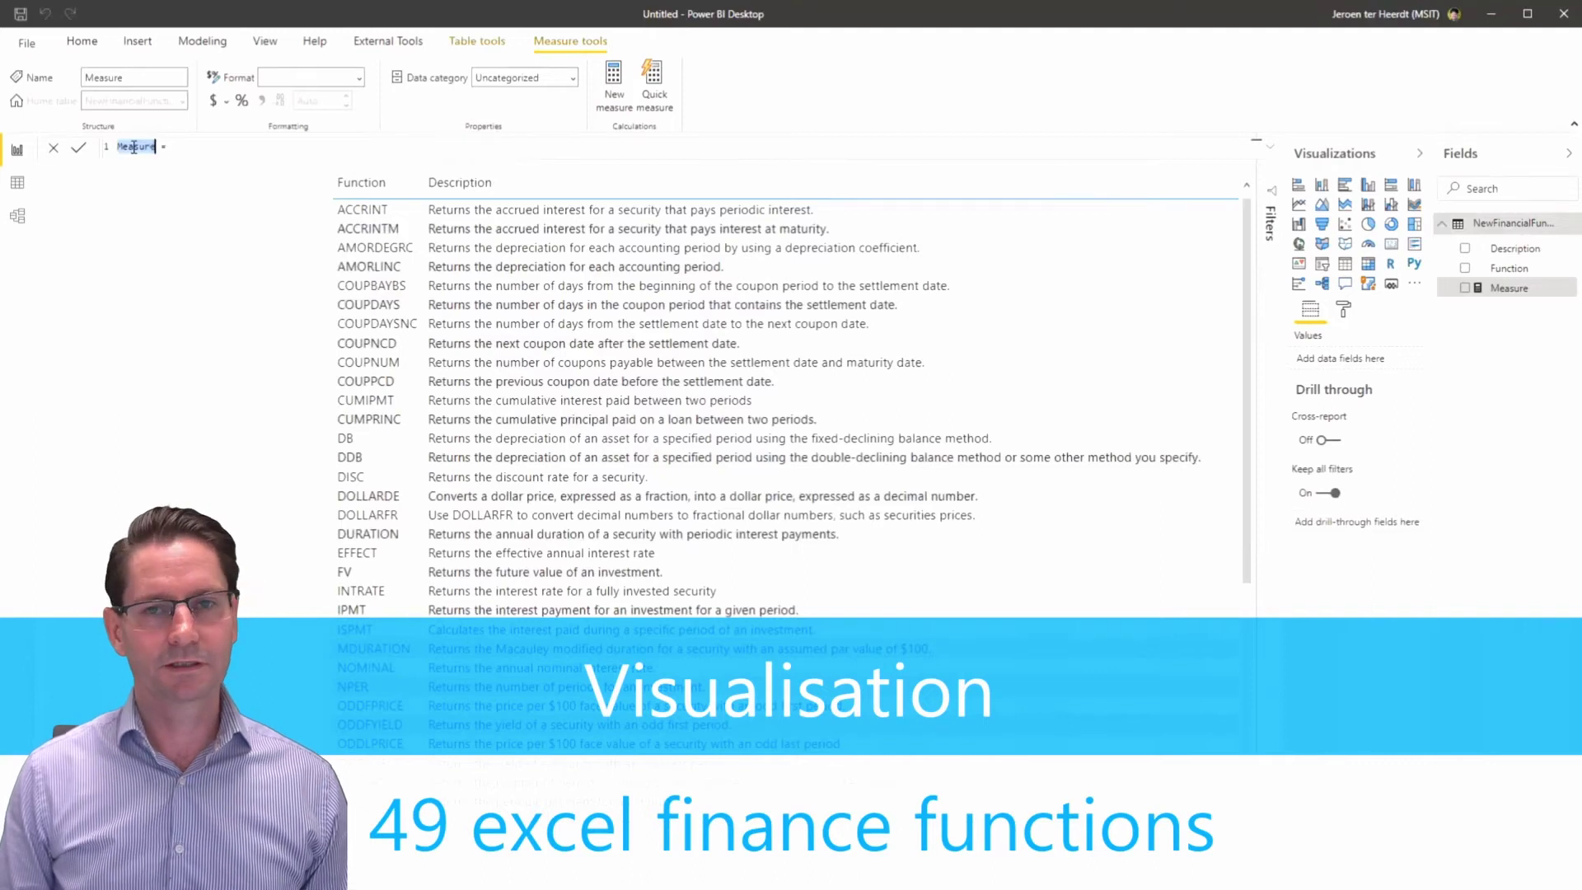
pyautogui.write('FutureValue')
pyautogui.press('End')
pyautogui.write('FV(')
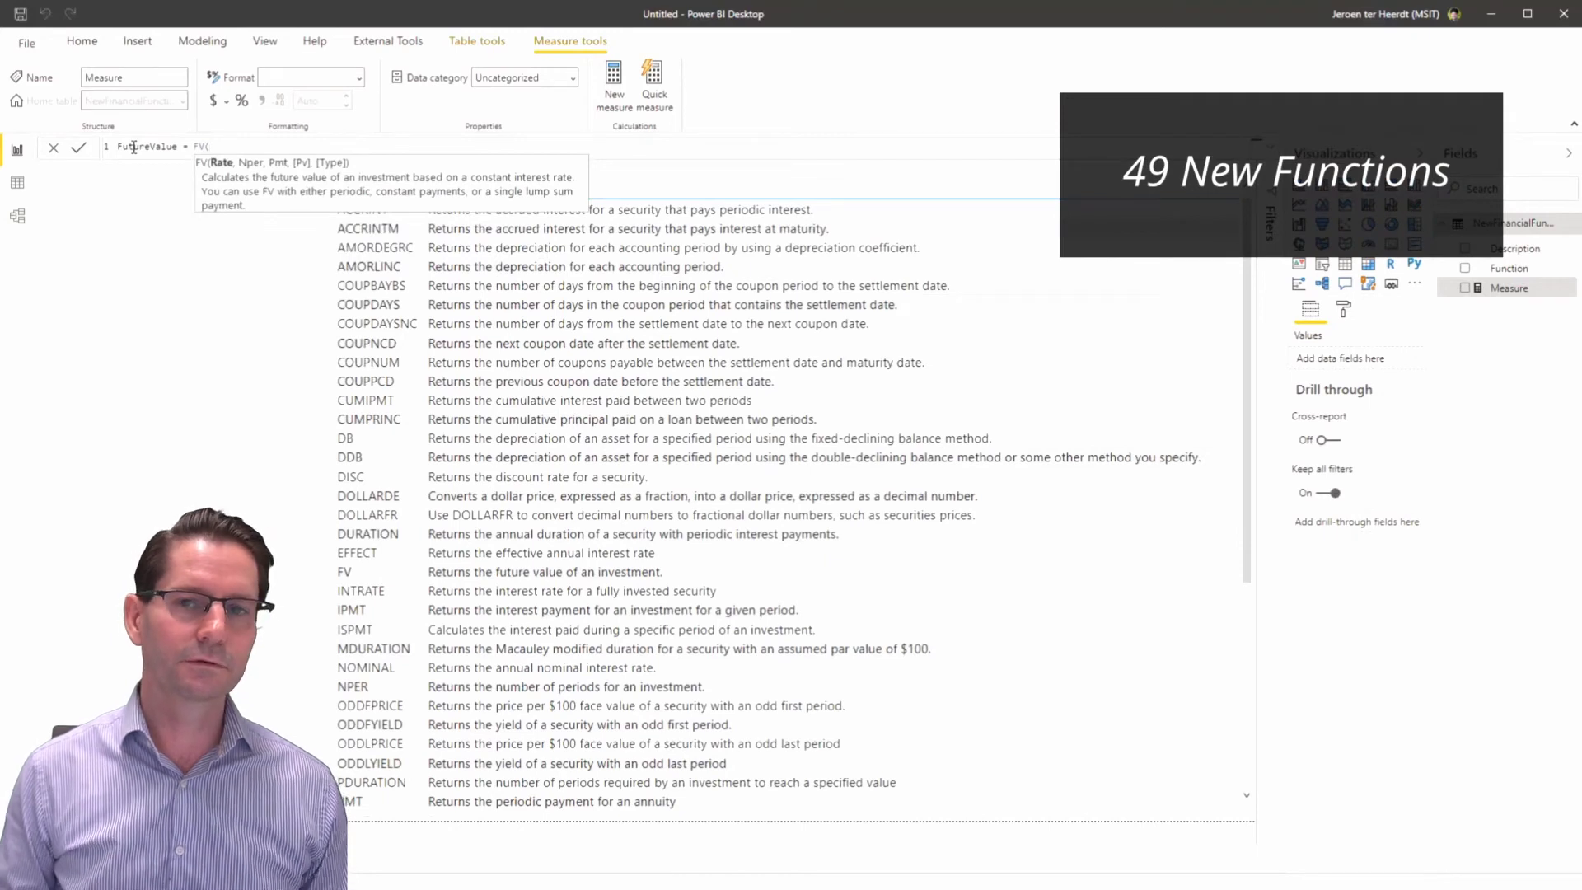
pyautogui.write('0.06/')
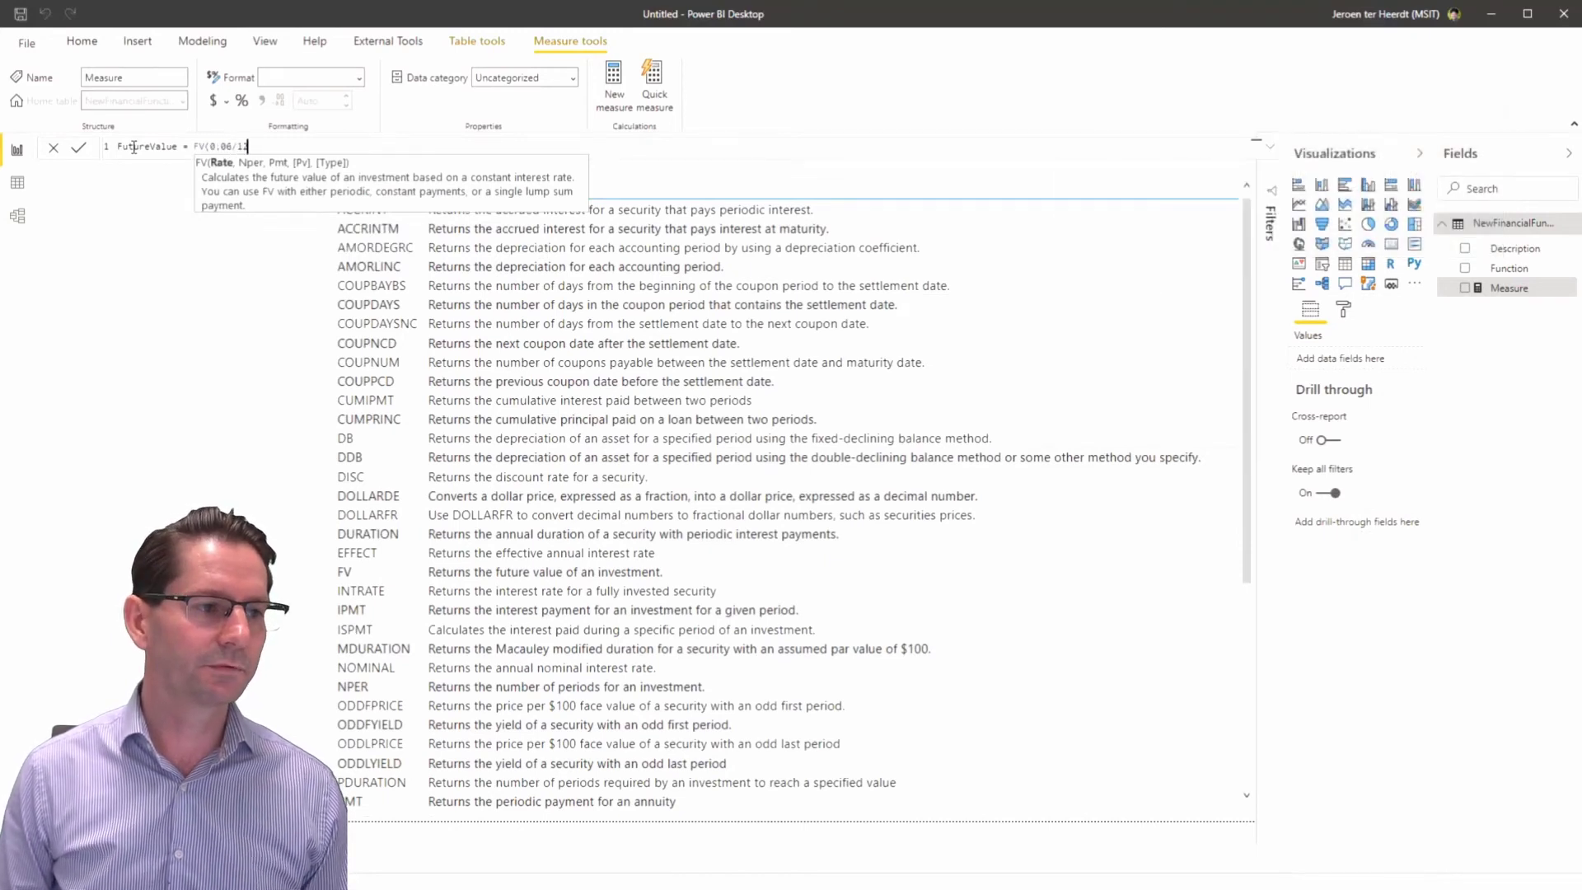
pyautogui.write('12')
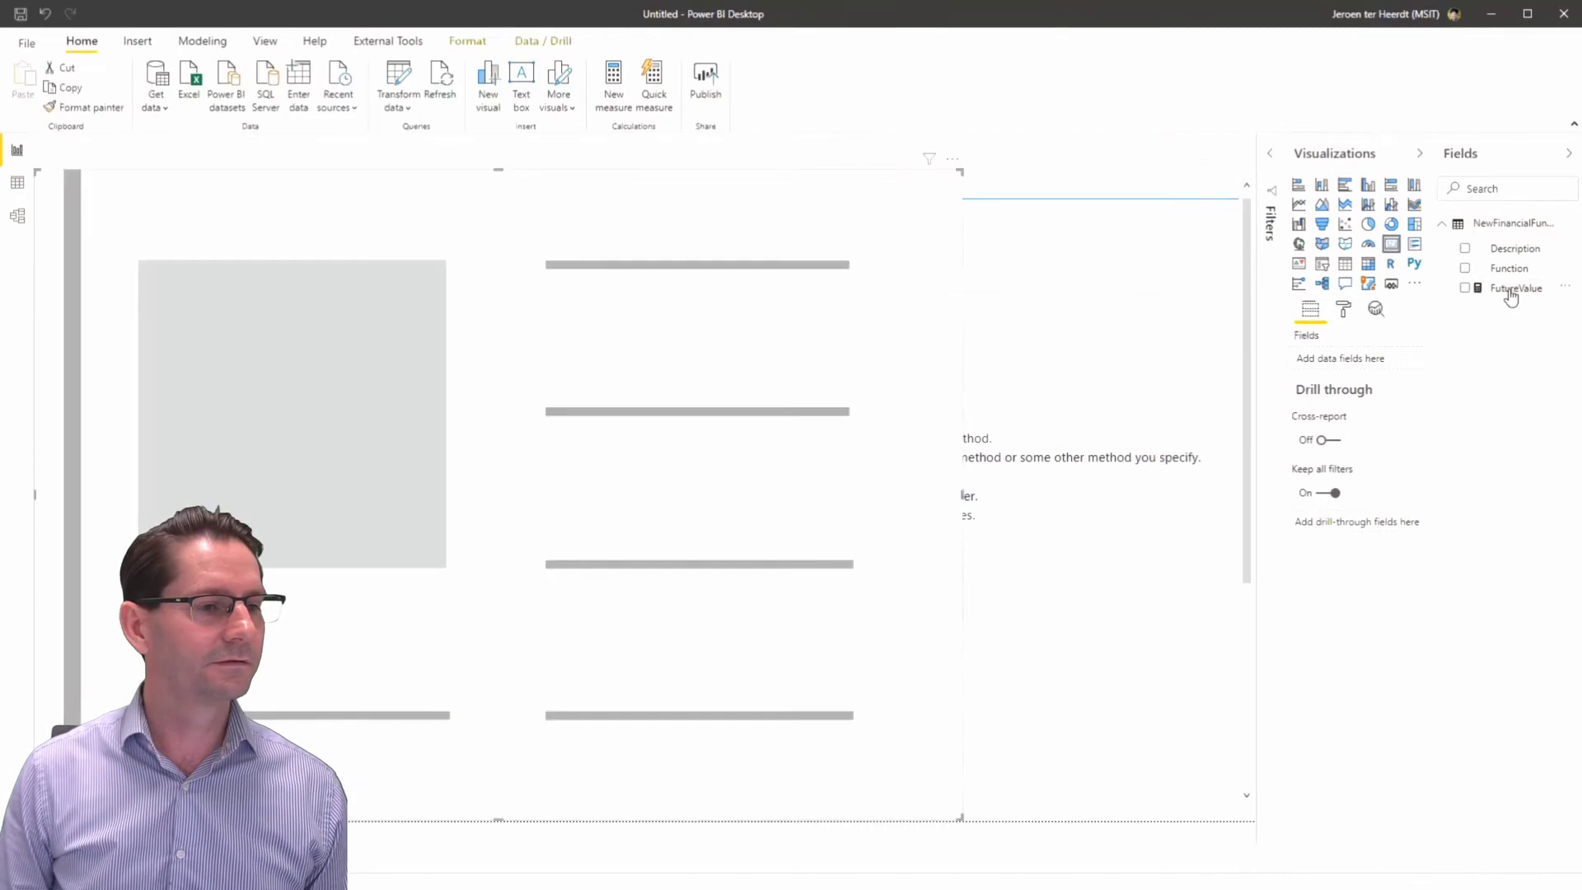
# Add the FutureValue measure to the card visual and shrink the card to a small size
pyautogui.moveTo(1513, 289); pyautogui.dragTo(1367, 363)
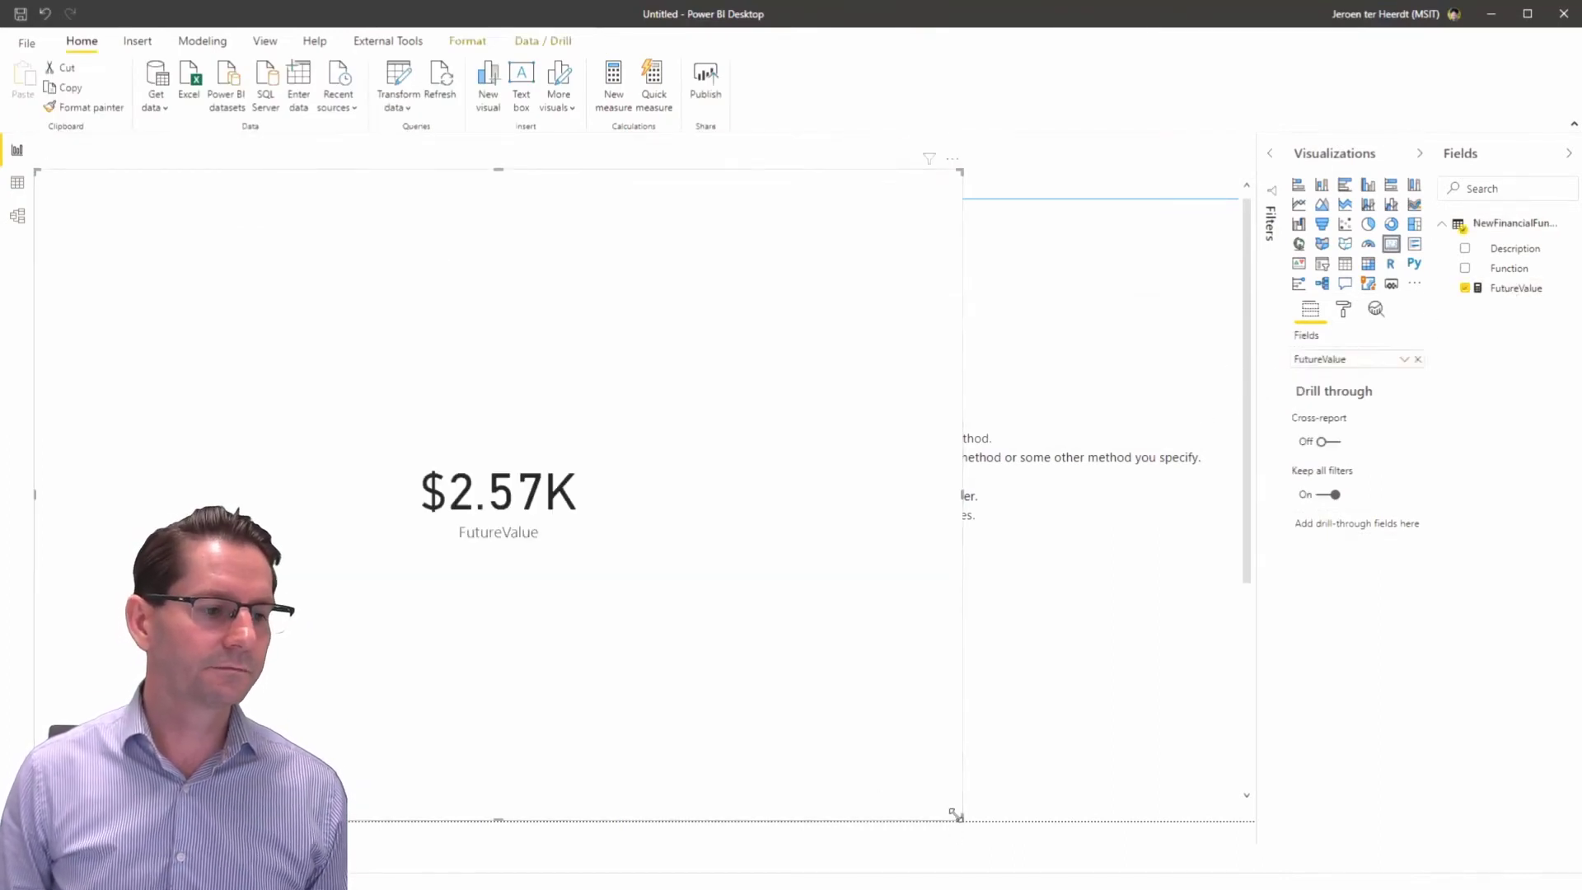
pyautogui.moveTo(952, 820); pyautogui.dragTo(319, 528)
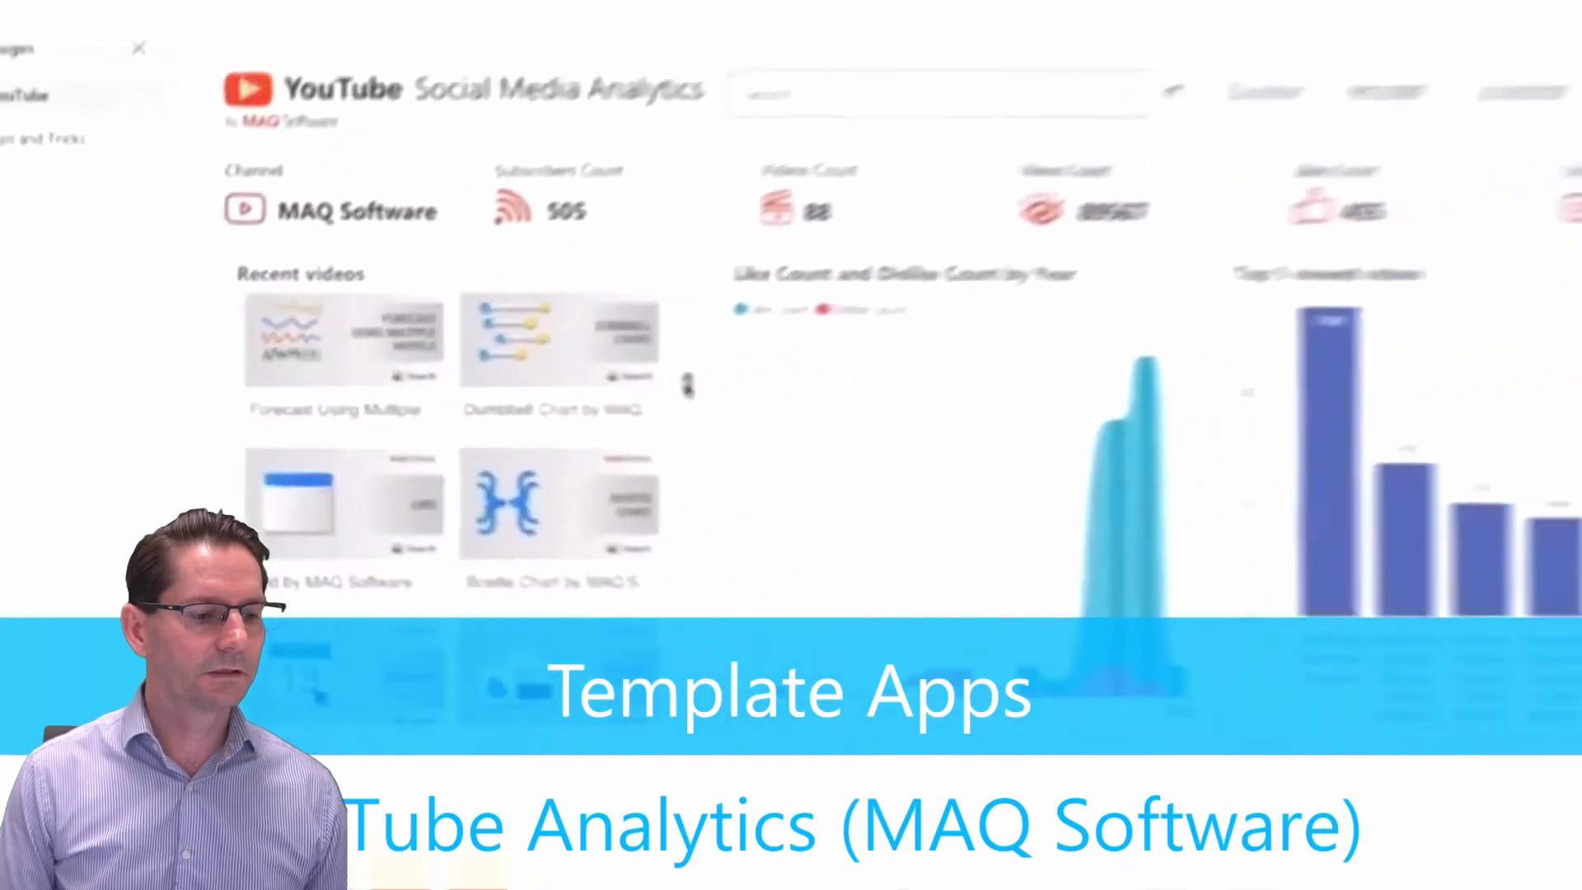
pyautogui.scroll(-4, 688, 385)
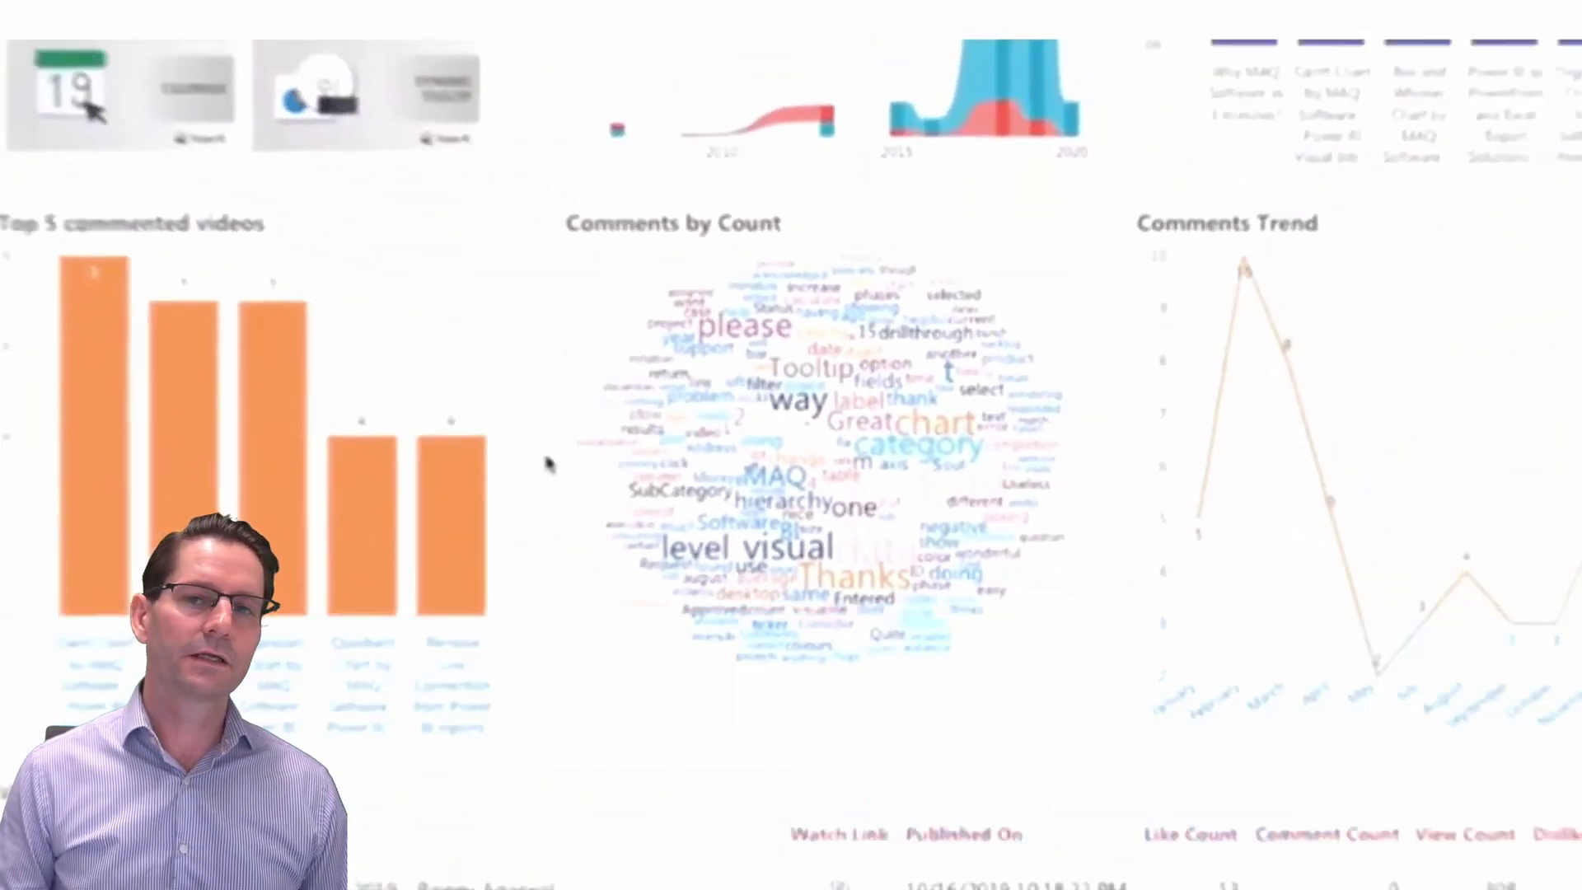
# Examine the YouTube Social Media Analytics report, including the comments shown for the Box and Whisker Chart video in the Video Details table
pyautogui.scroll(-3, 639, 449)
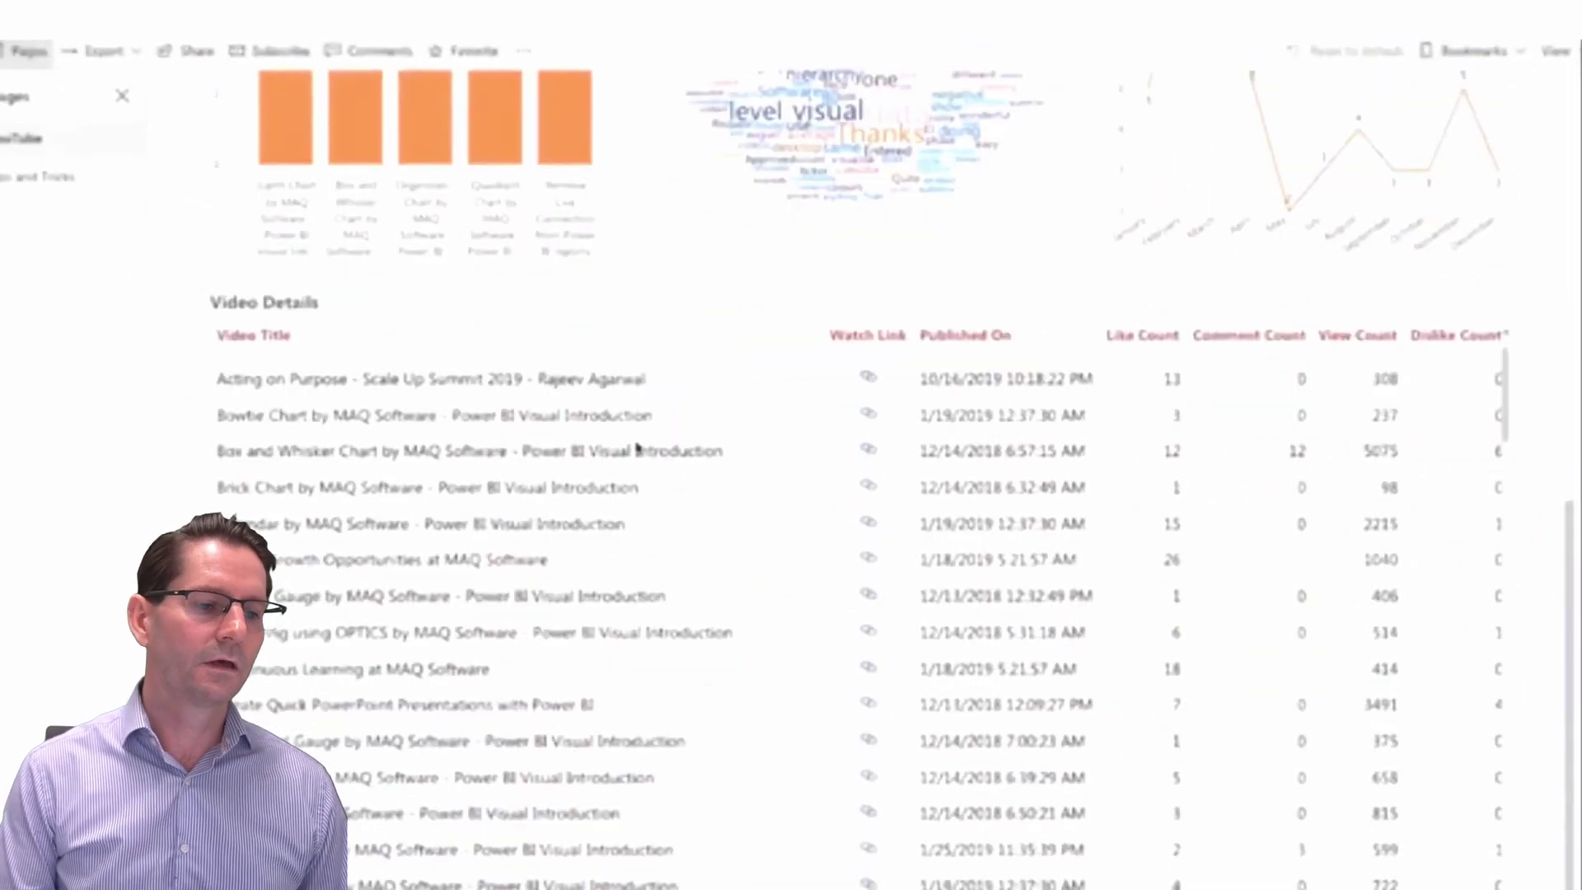
pyautogui.moveTo(324, 434)
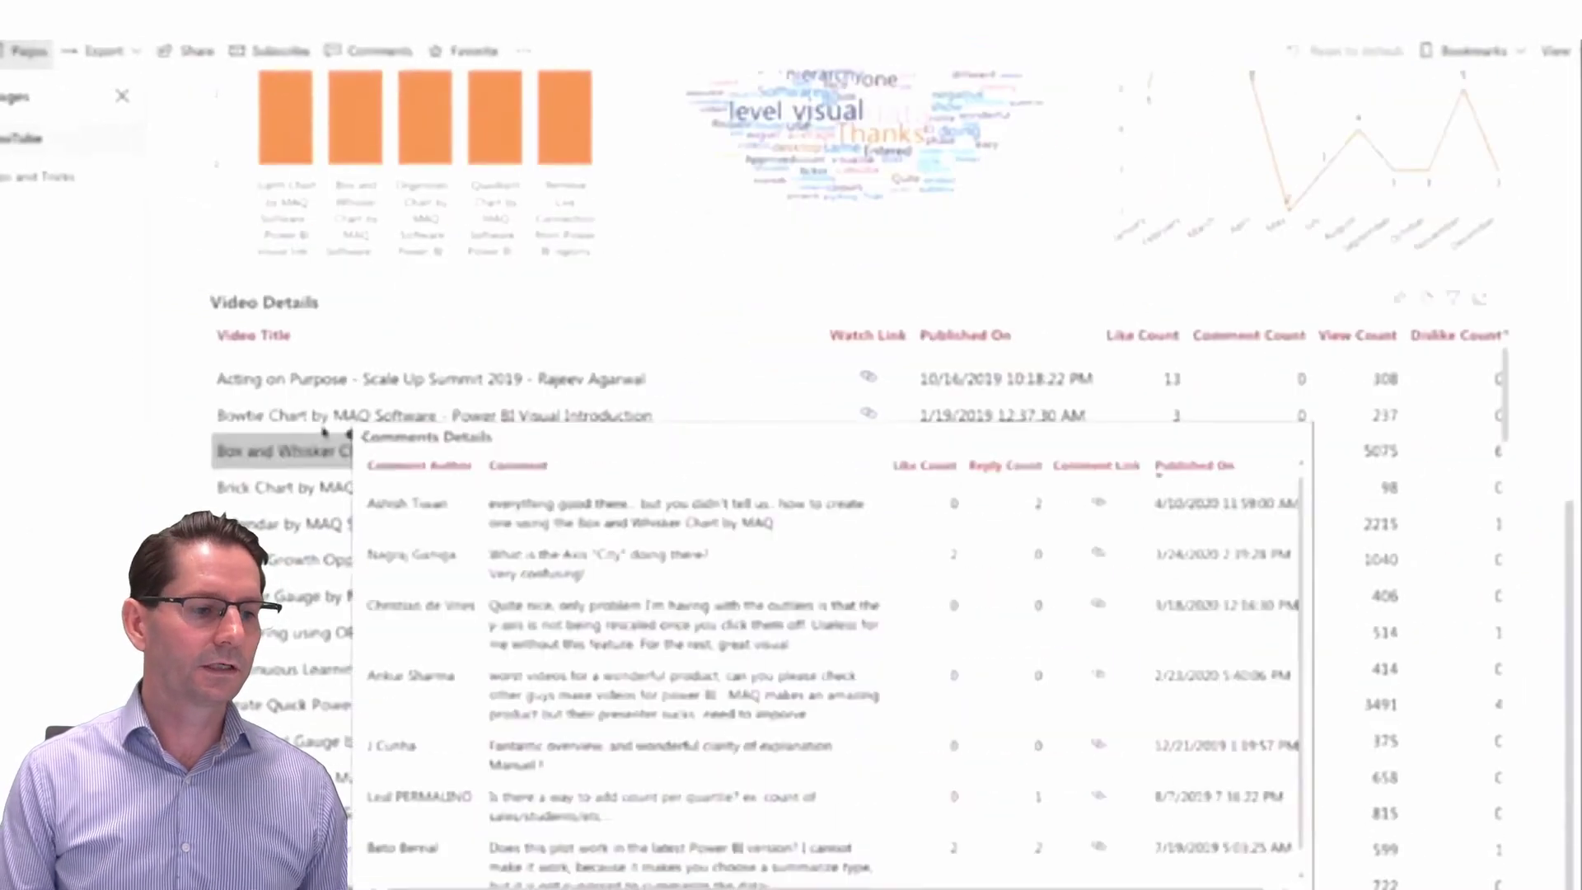
pyautogui.scroll(5, 625, 363)
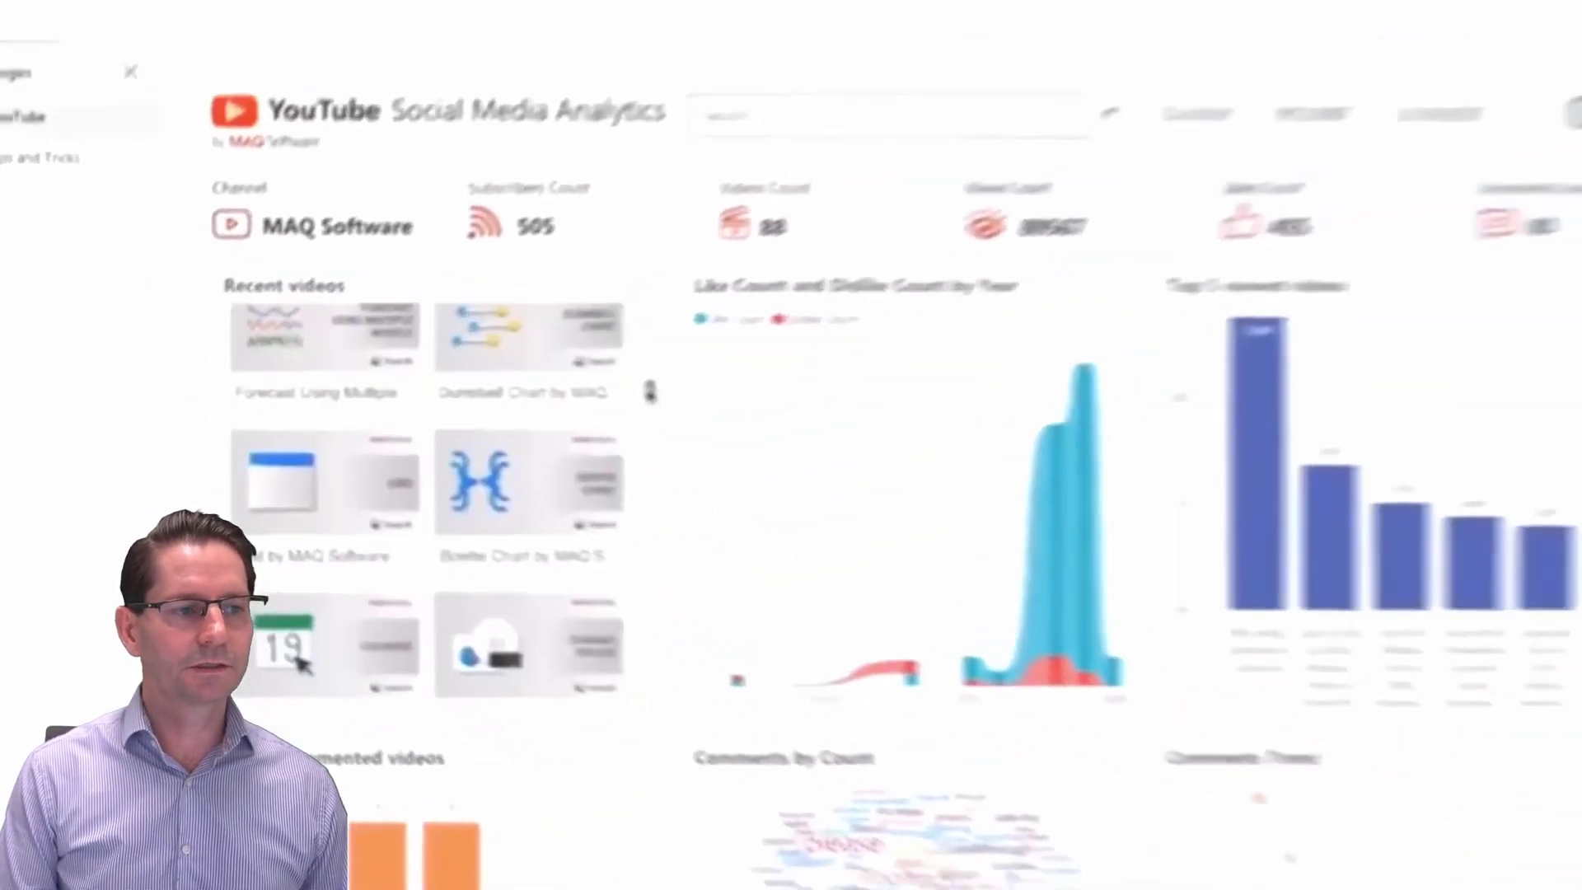
pyautogui.scroll(-5, 875, 347)
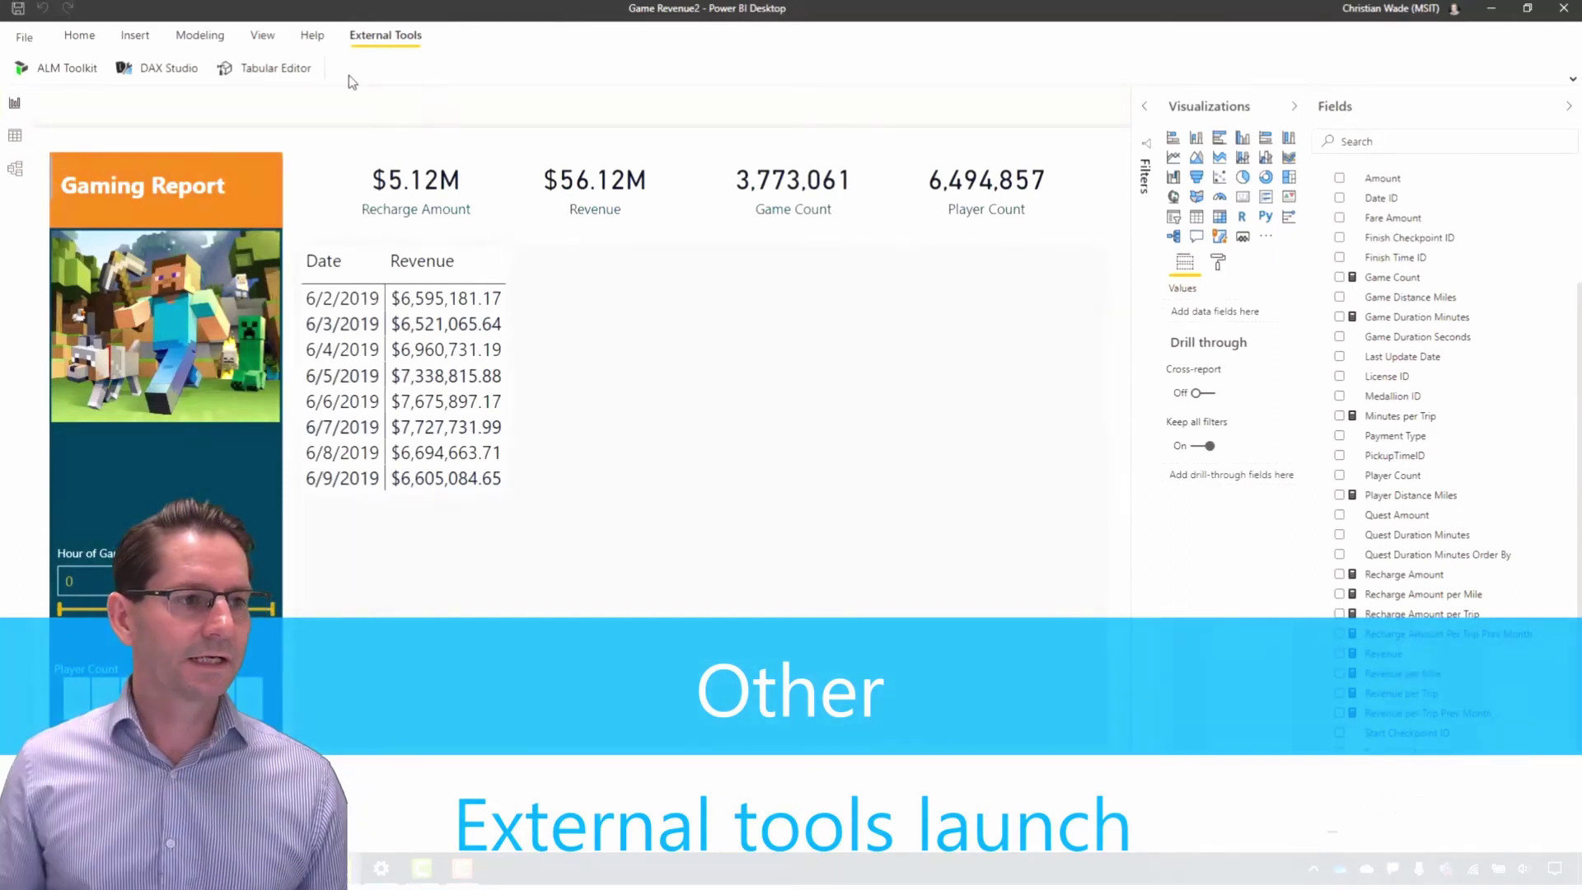
# Launch Tabular Editor on the Game Revenue2 model and display the DAX expression of the Converted Currency calculation item in Currency Conversion
pyautogui.click(301, 68)
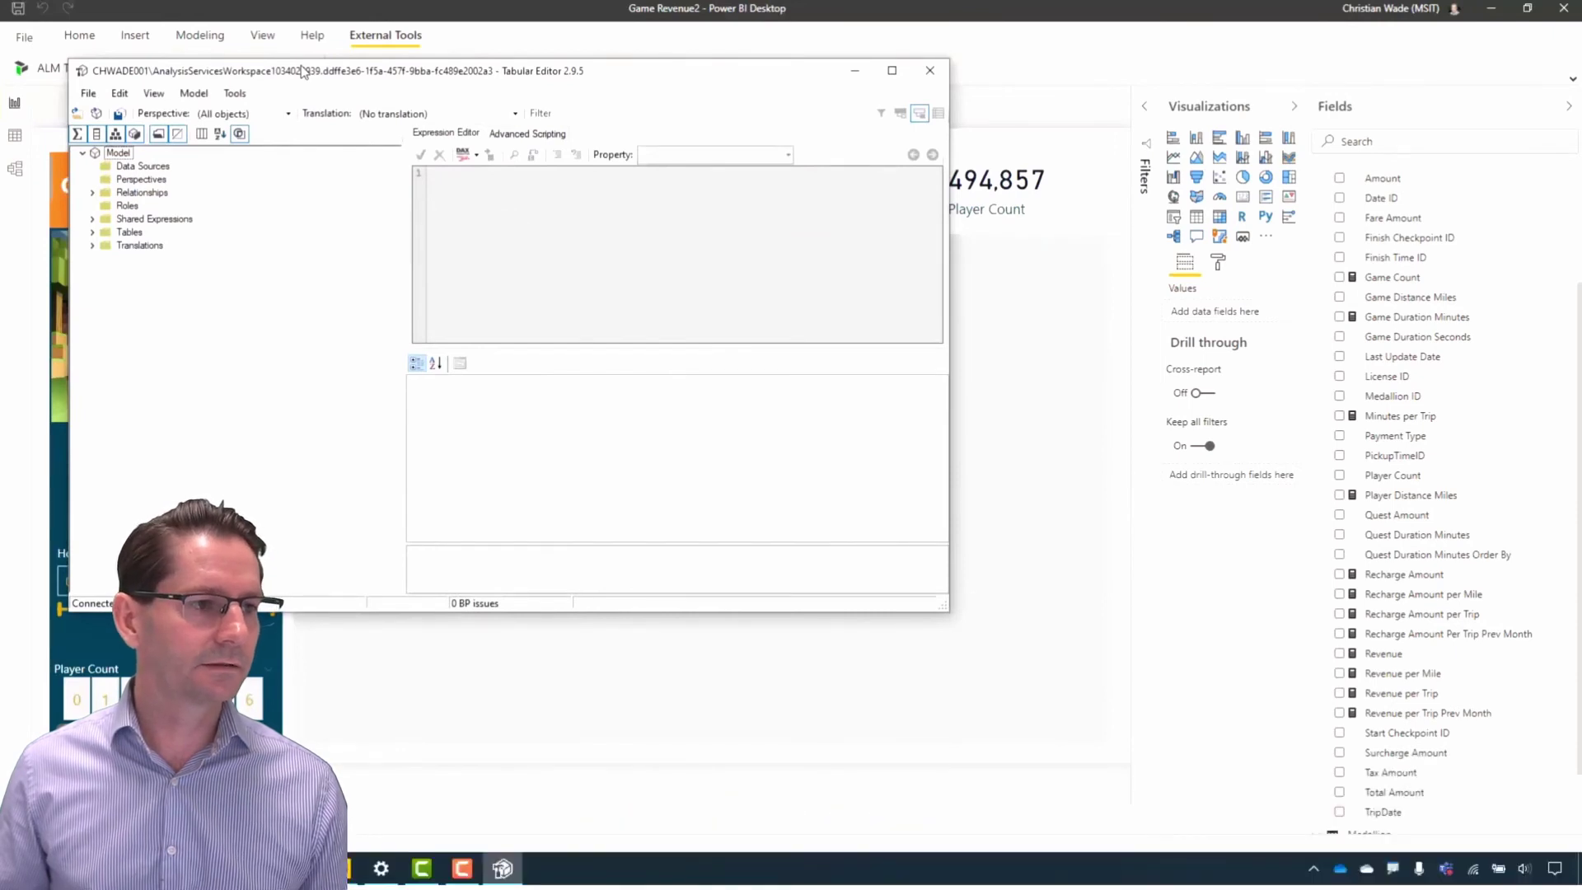
pyautogui.click(92, 232)
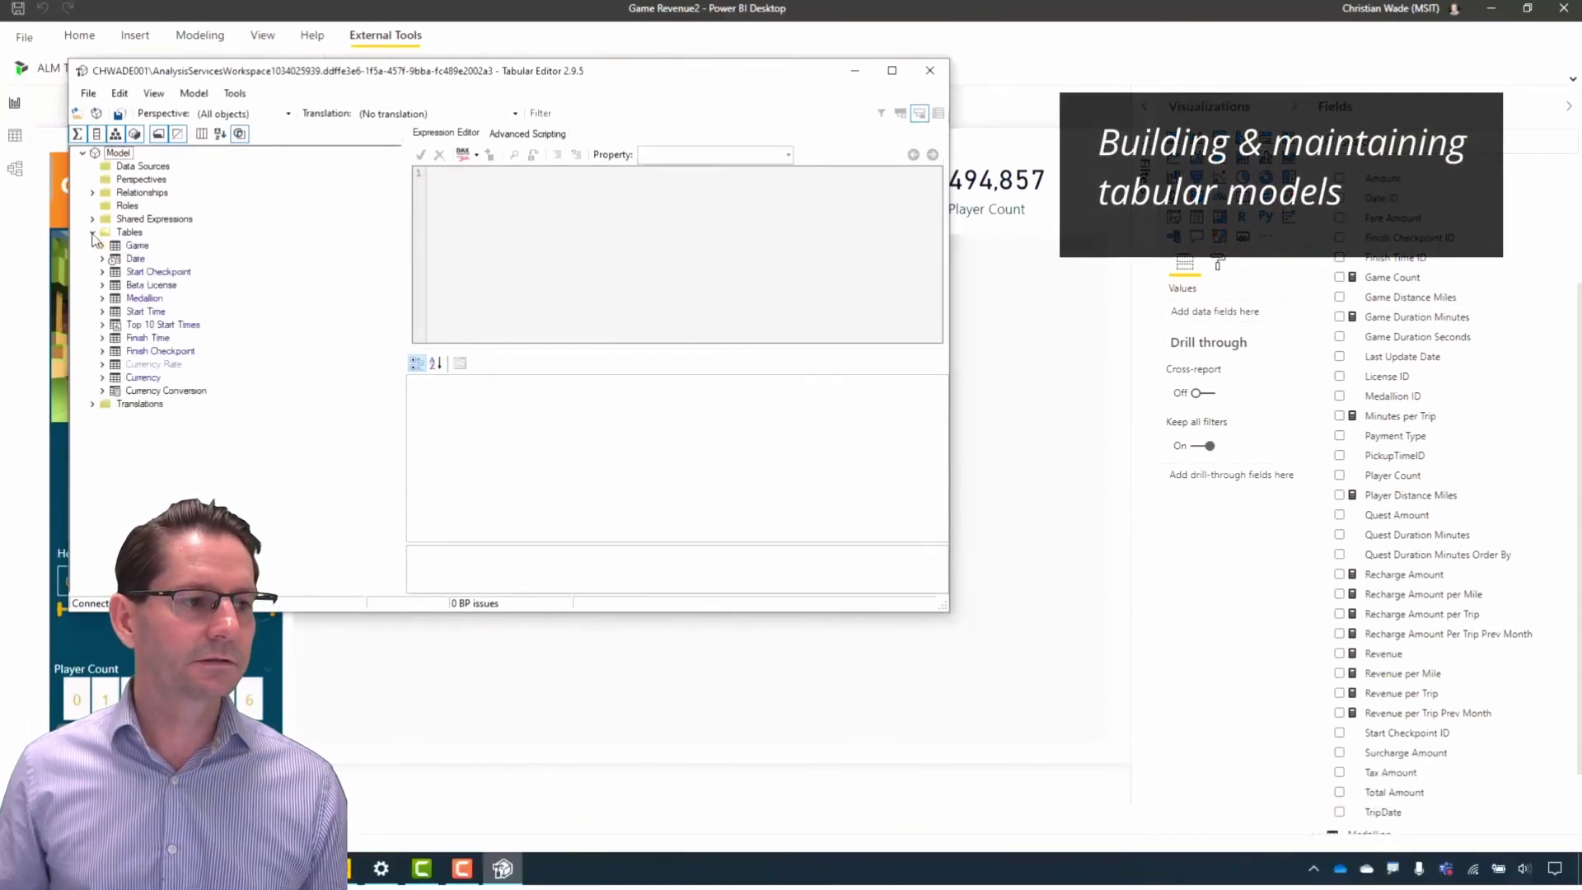
pyautogui.click(102, 390)
pyautogui.click(112, 404)
pyautogui.click(184, 430)
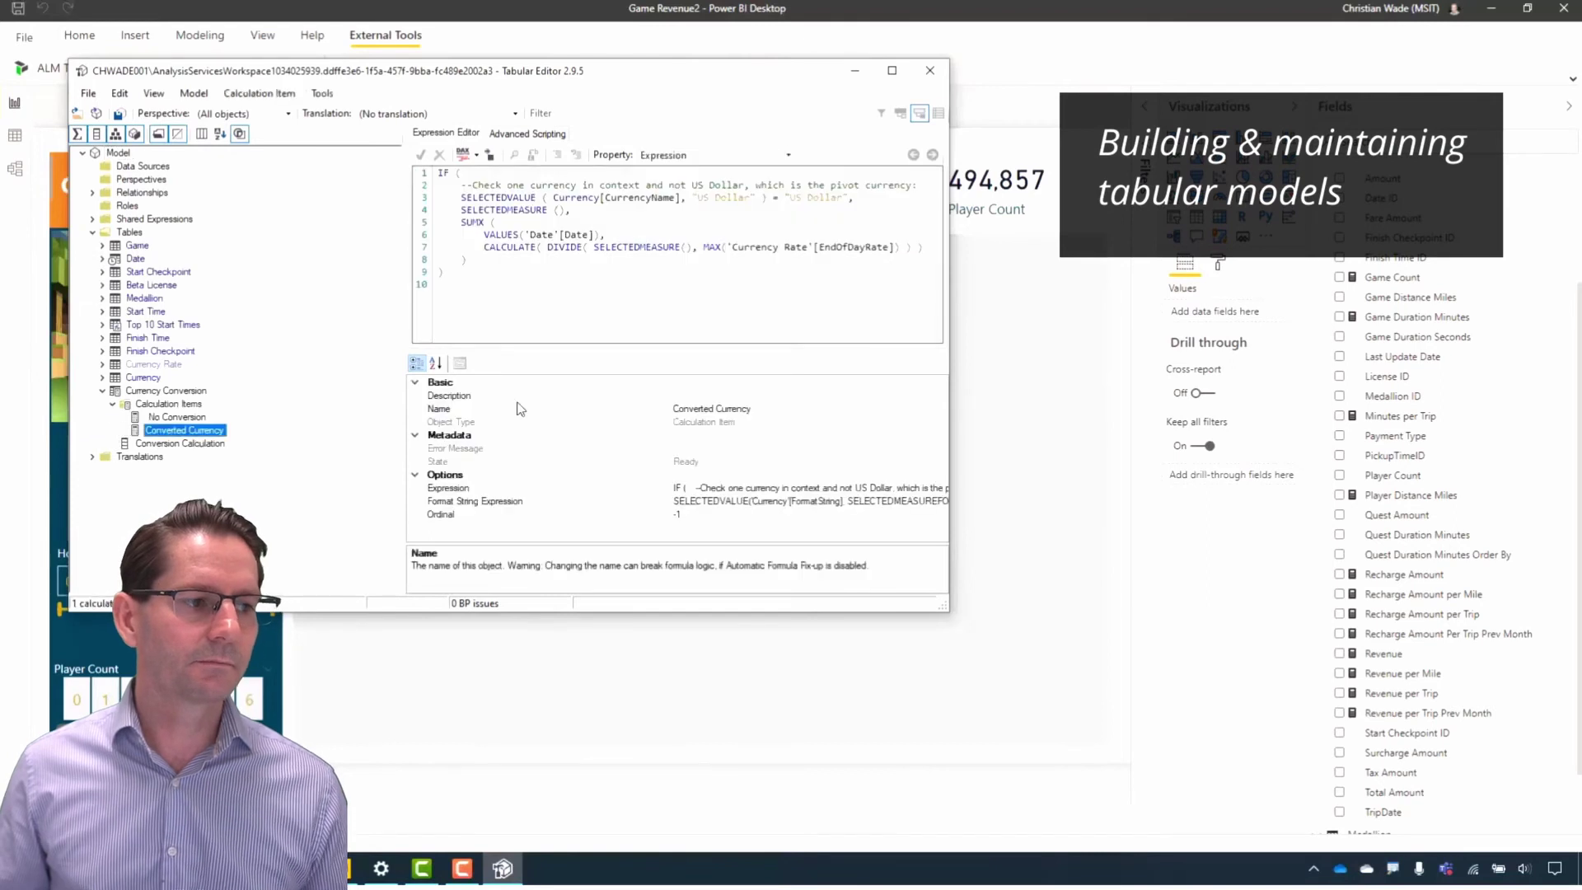
pyautogui.click(716, 316)
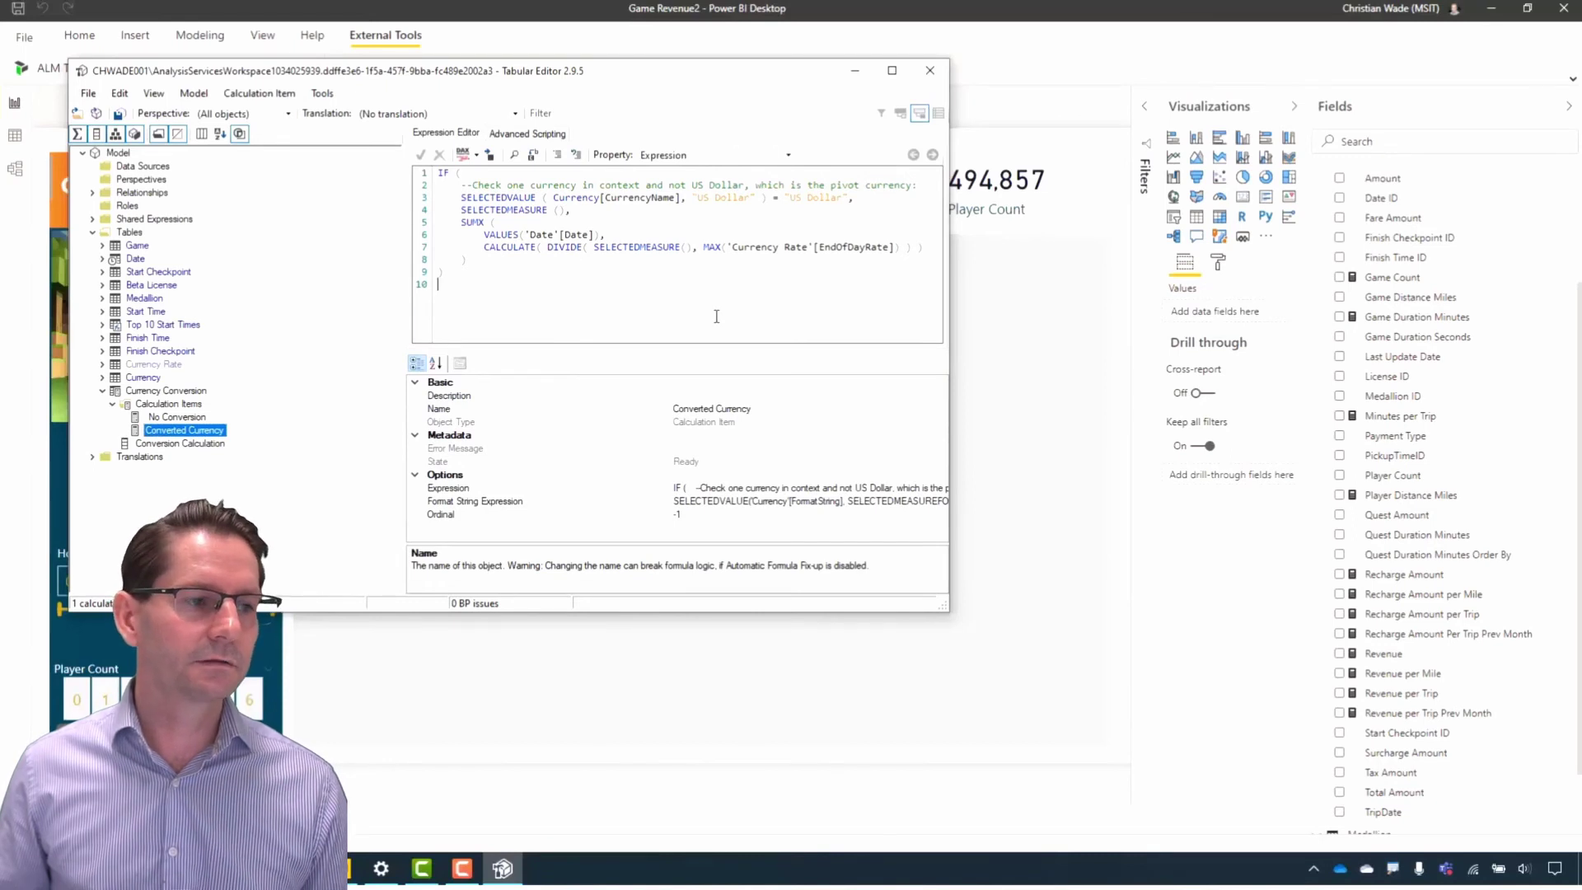
# Group the Game table measures from Player Distance Miles to Recharge Amount Per Trip Prev Month into a new display folder named Revenue measures
pyautogui.click(102, 246)
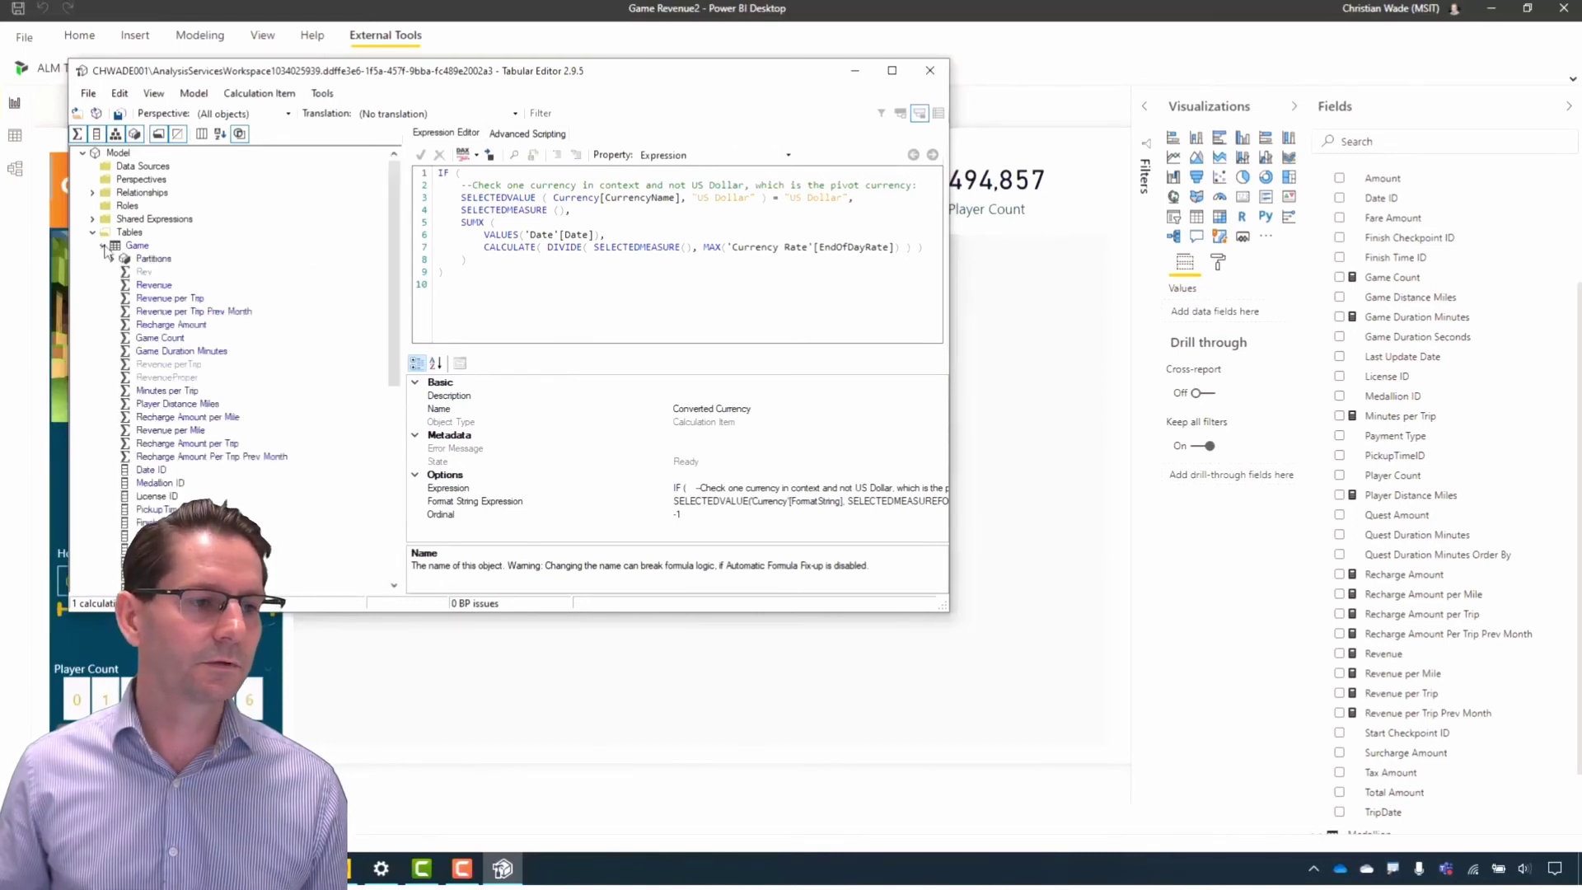
pyautogui.click(212, 456)
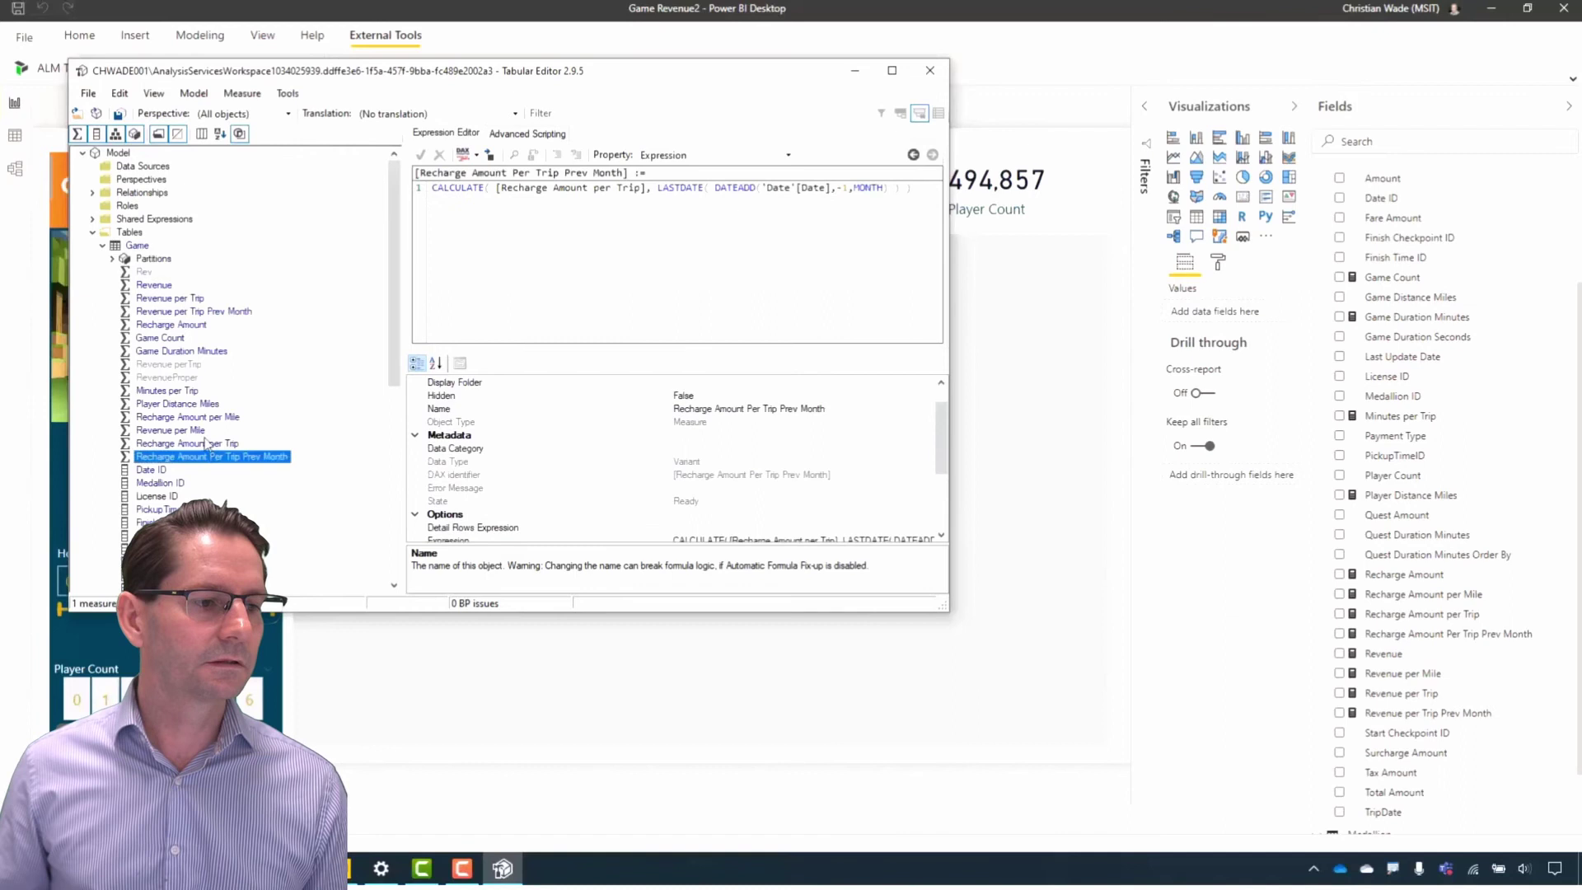
pyautogui.keyDown('shift'); pyautogui.click(202, 404); pyautogui.keyUp('shift')
pyautogui.rightClick(203, 405)
pyautogui.moveTo(247, 413)
pyautogui.click(418, 412)
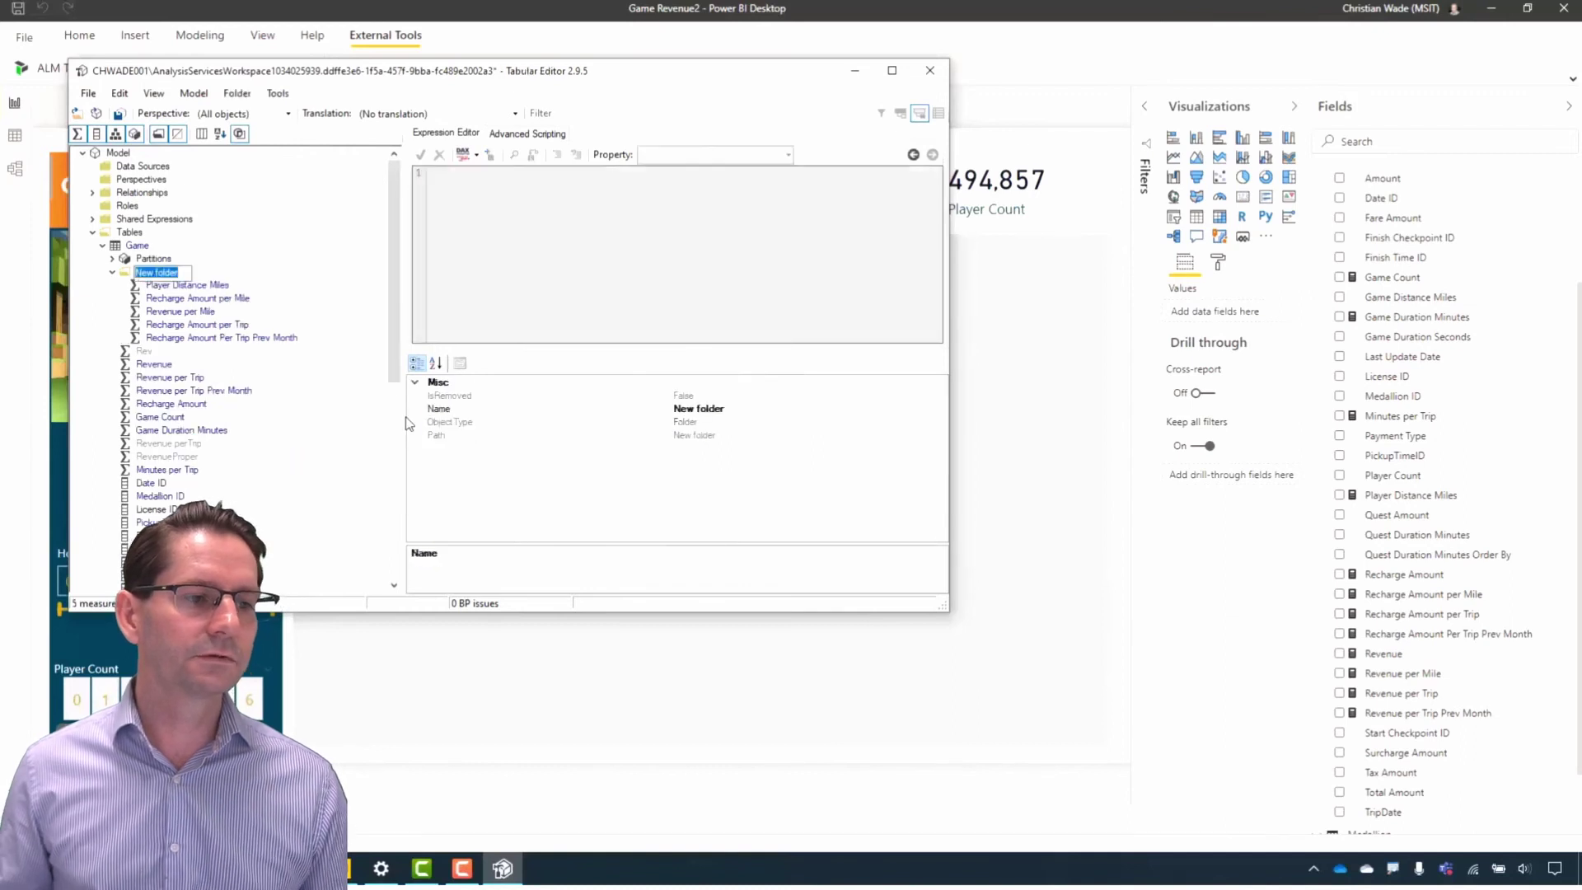
pyautogui.write('Revenue measures')
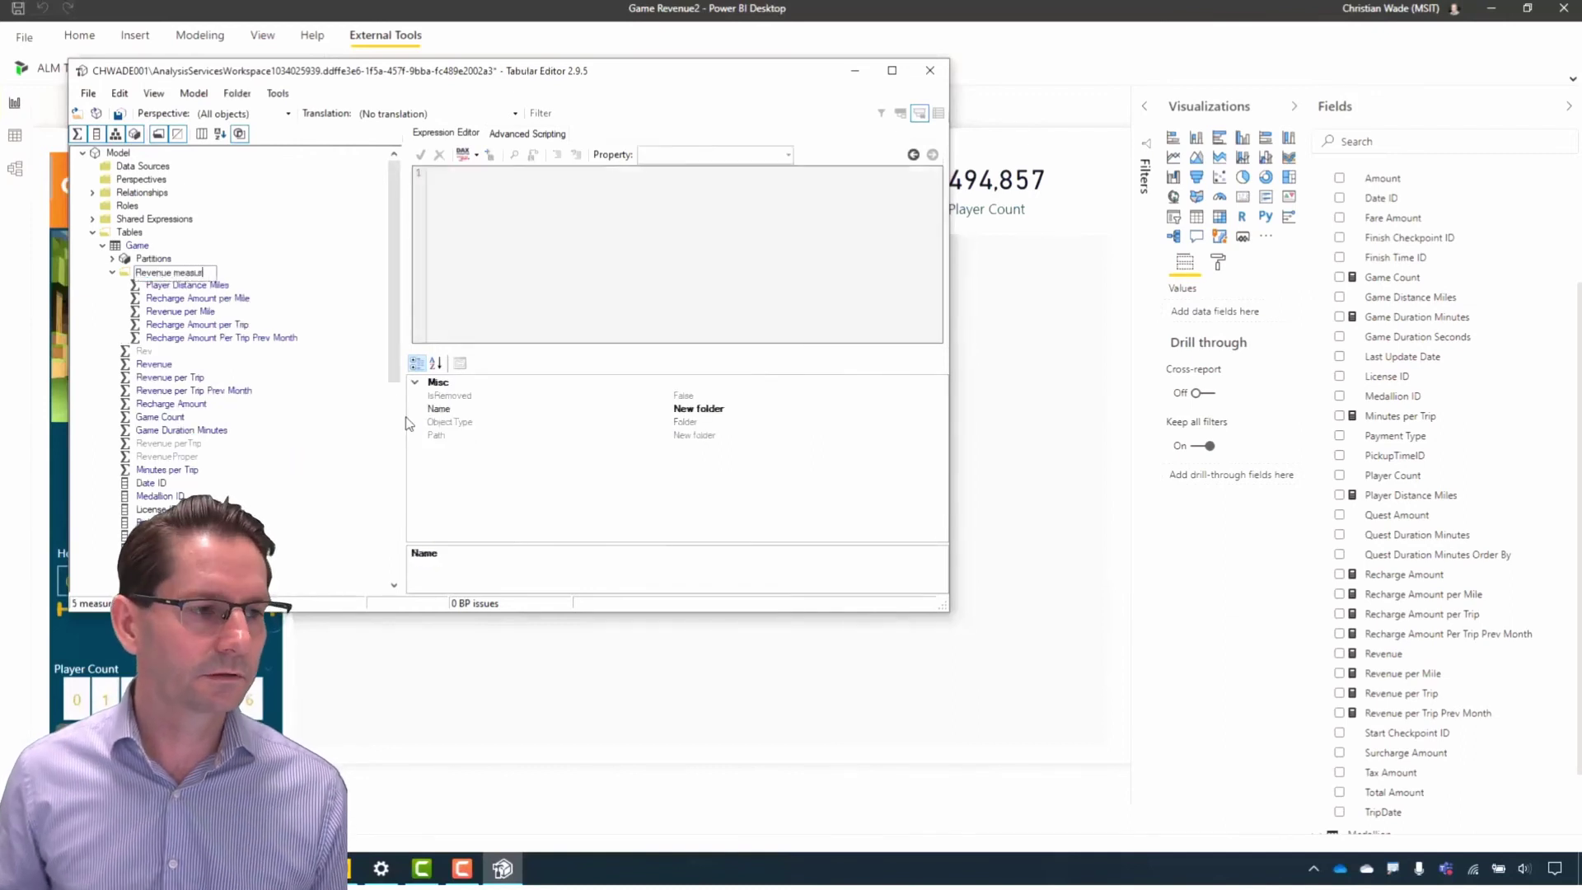
pyautogui.press('Return')
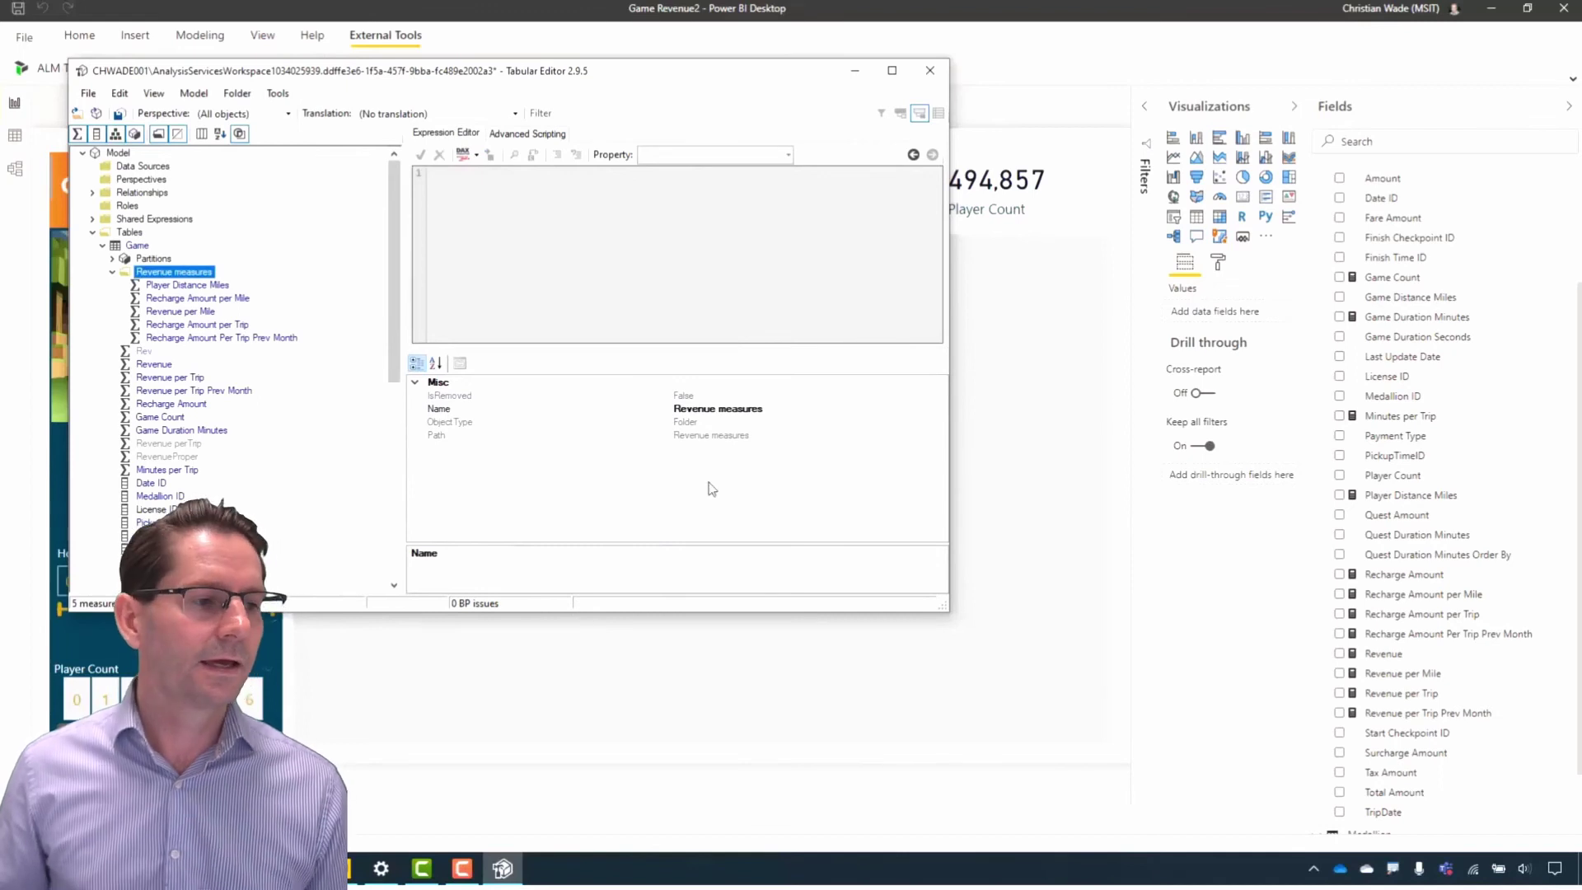
# Save the changes to the connected model and expand the Revenue measures folder under the Game table in Power BI Desktop
pyautogui.scroll(2, 1415, 580)
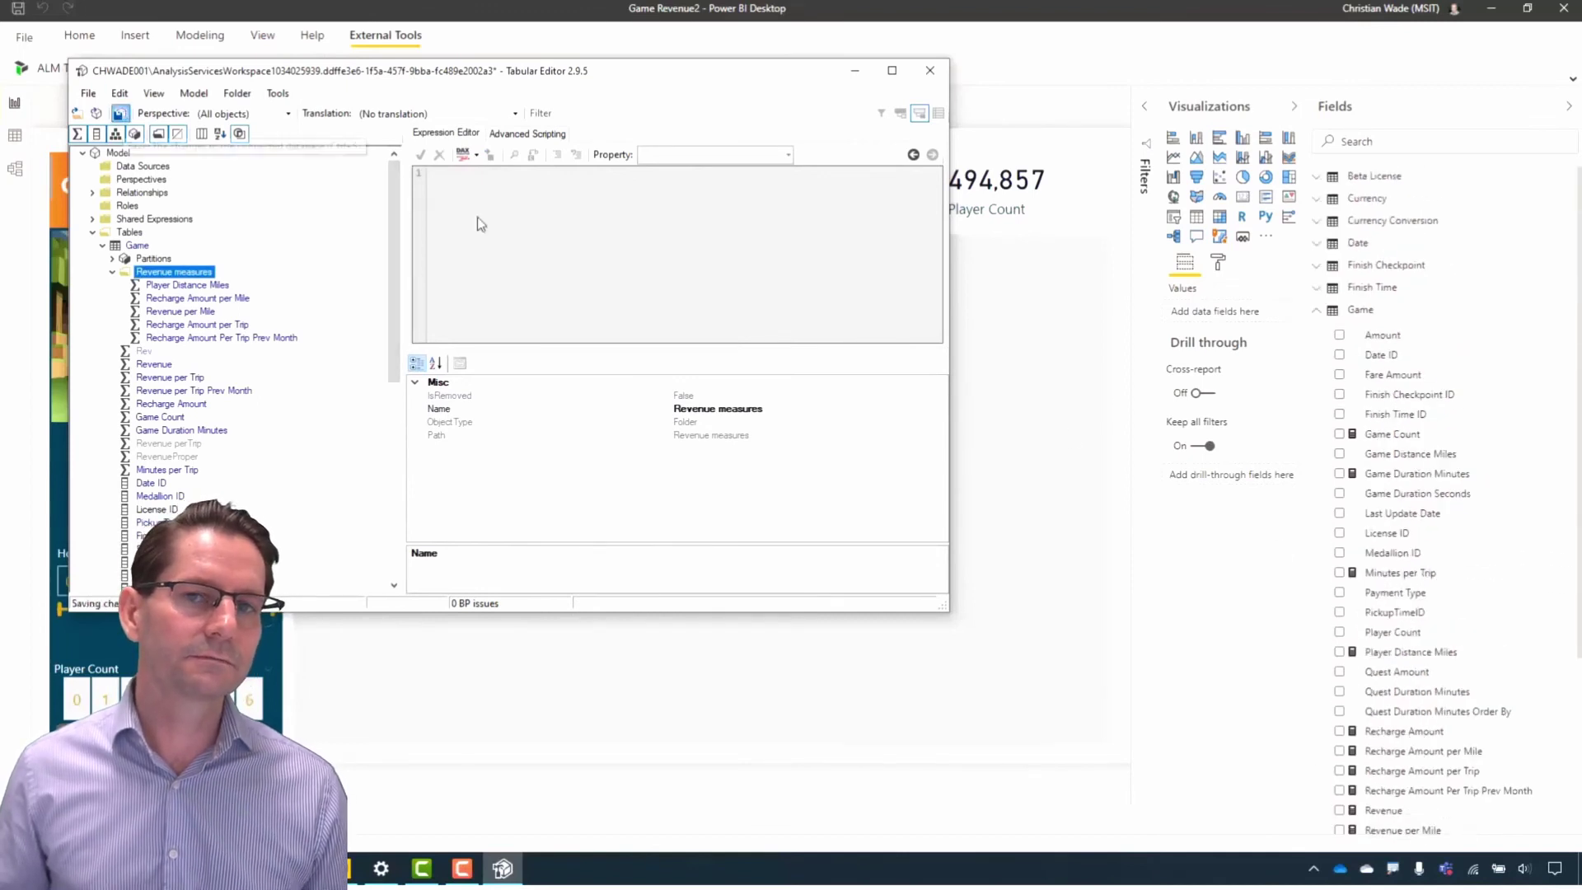
pyautogui.click(119, 113)
pyautogui.click(1337, 753)
pyautogui.scroll(-3, 1467, 717)
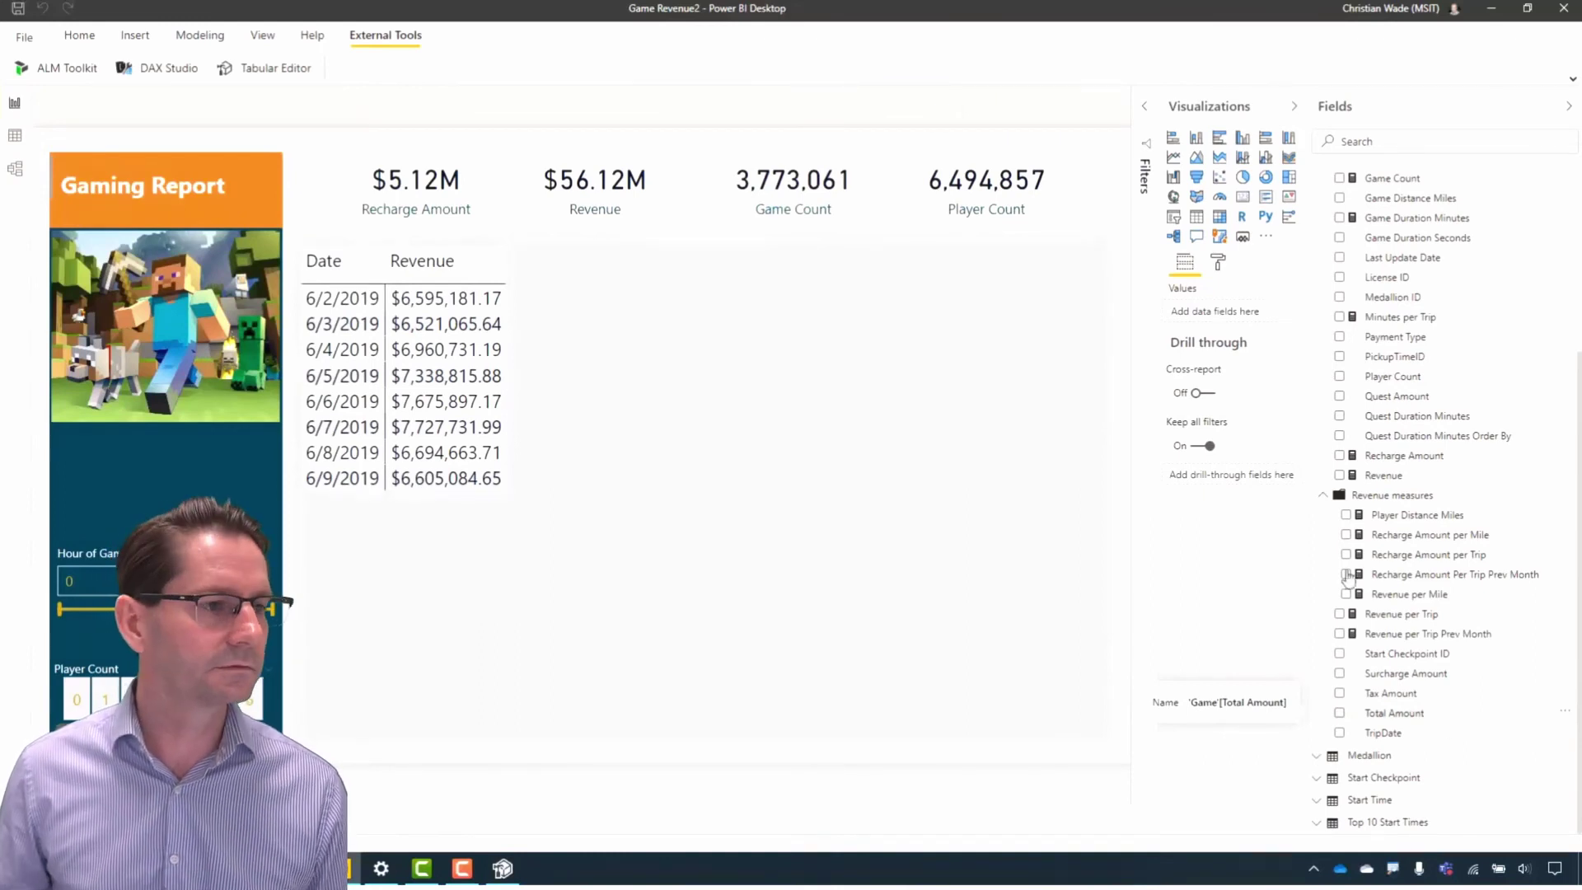
# Launch DAX Studio on the model, then write and run the query EVALUATE 'Currency'
pyautogui.click(174, 71)
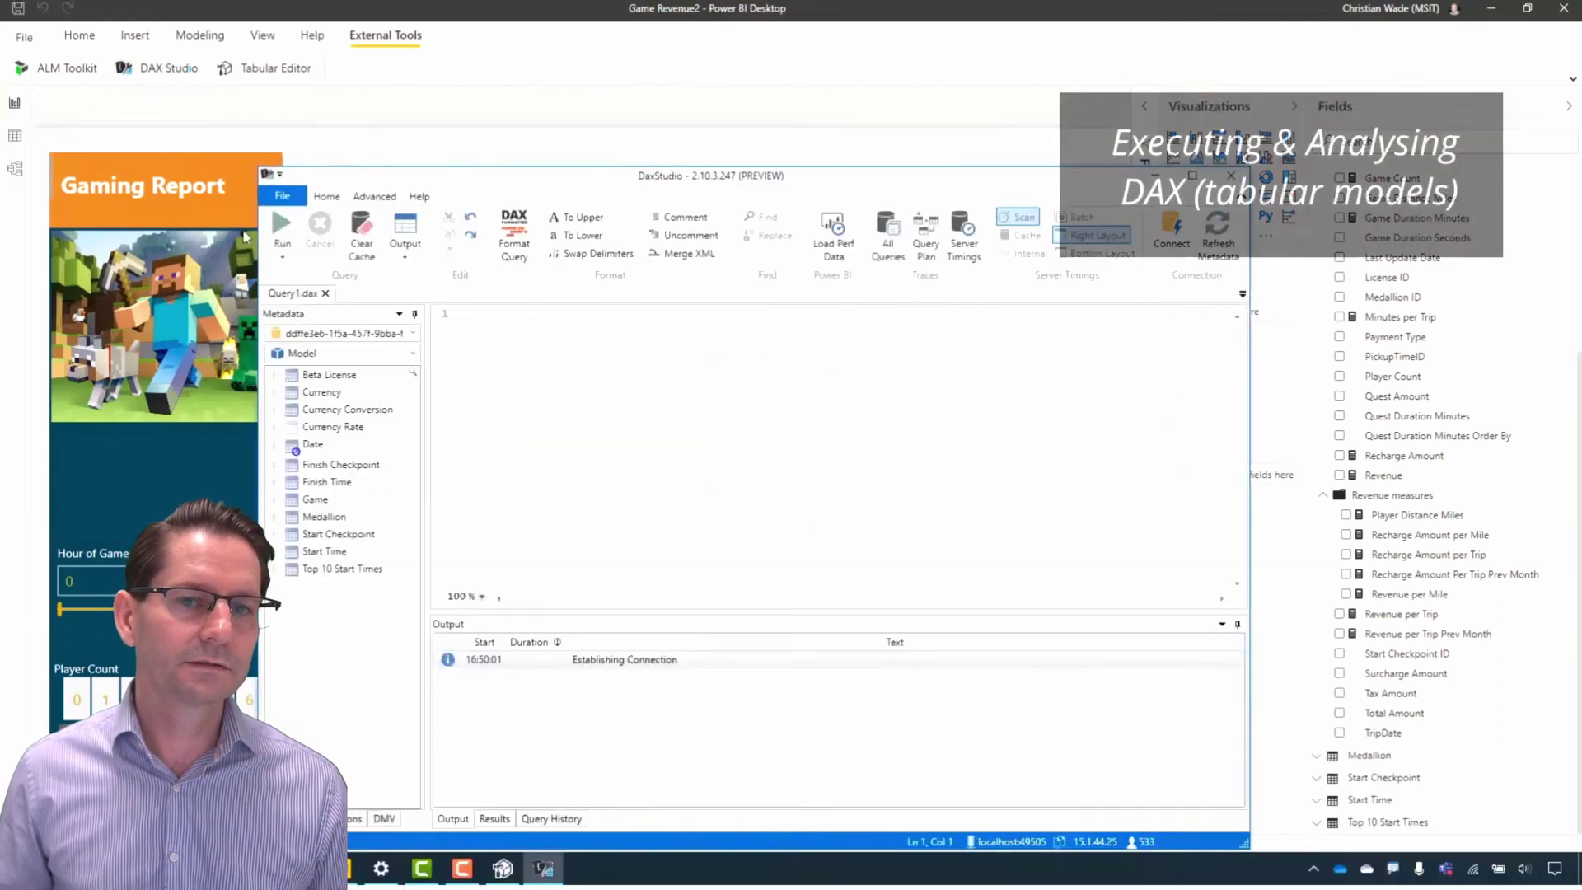
pyautogui.click(275, 500)
pyautogui.click(719, 449)
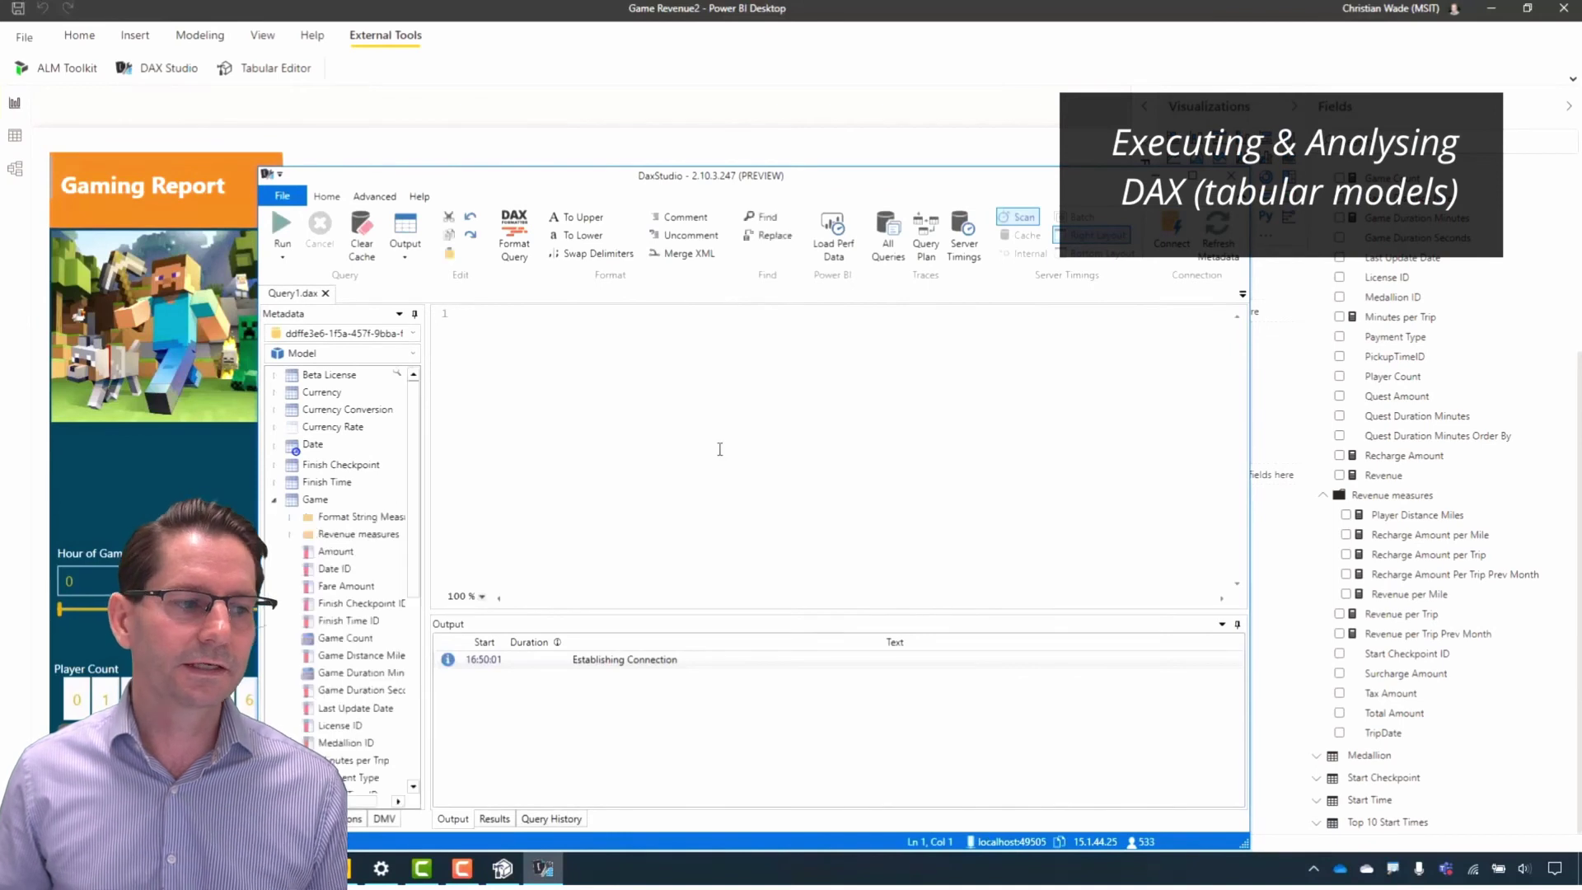
pyautogui.write('eval')
pyautogui.press('Return')
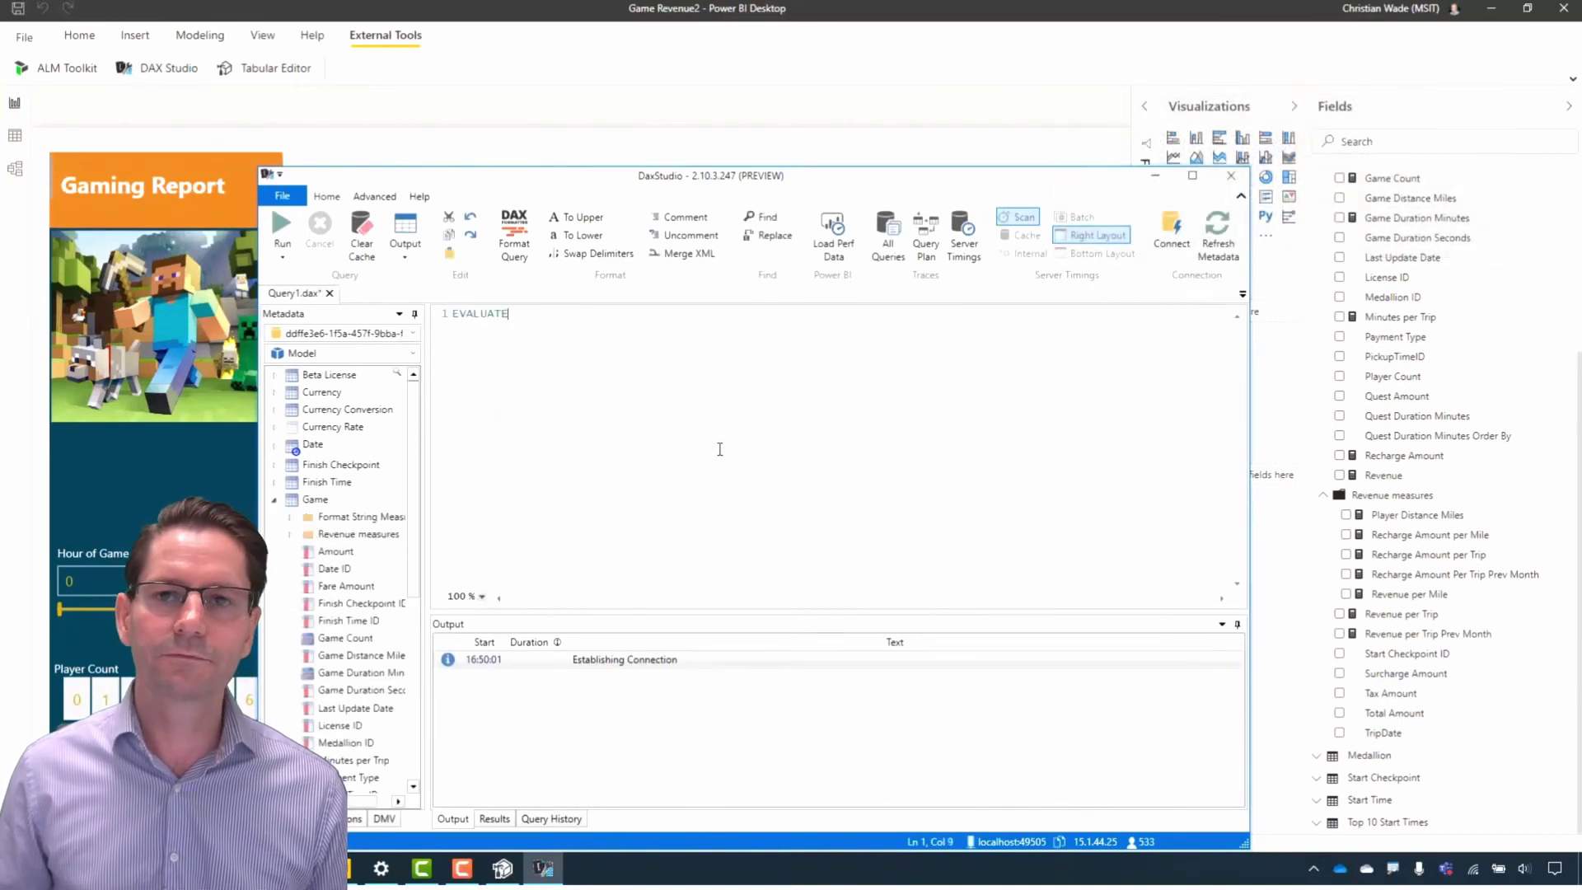
pyautogui.write("'Curr")
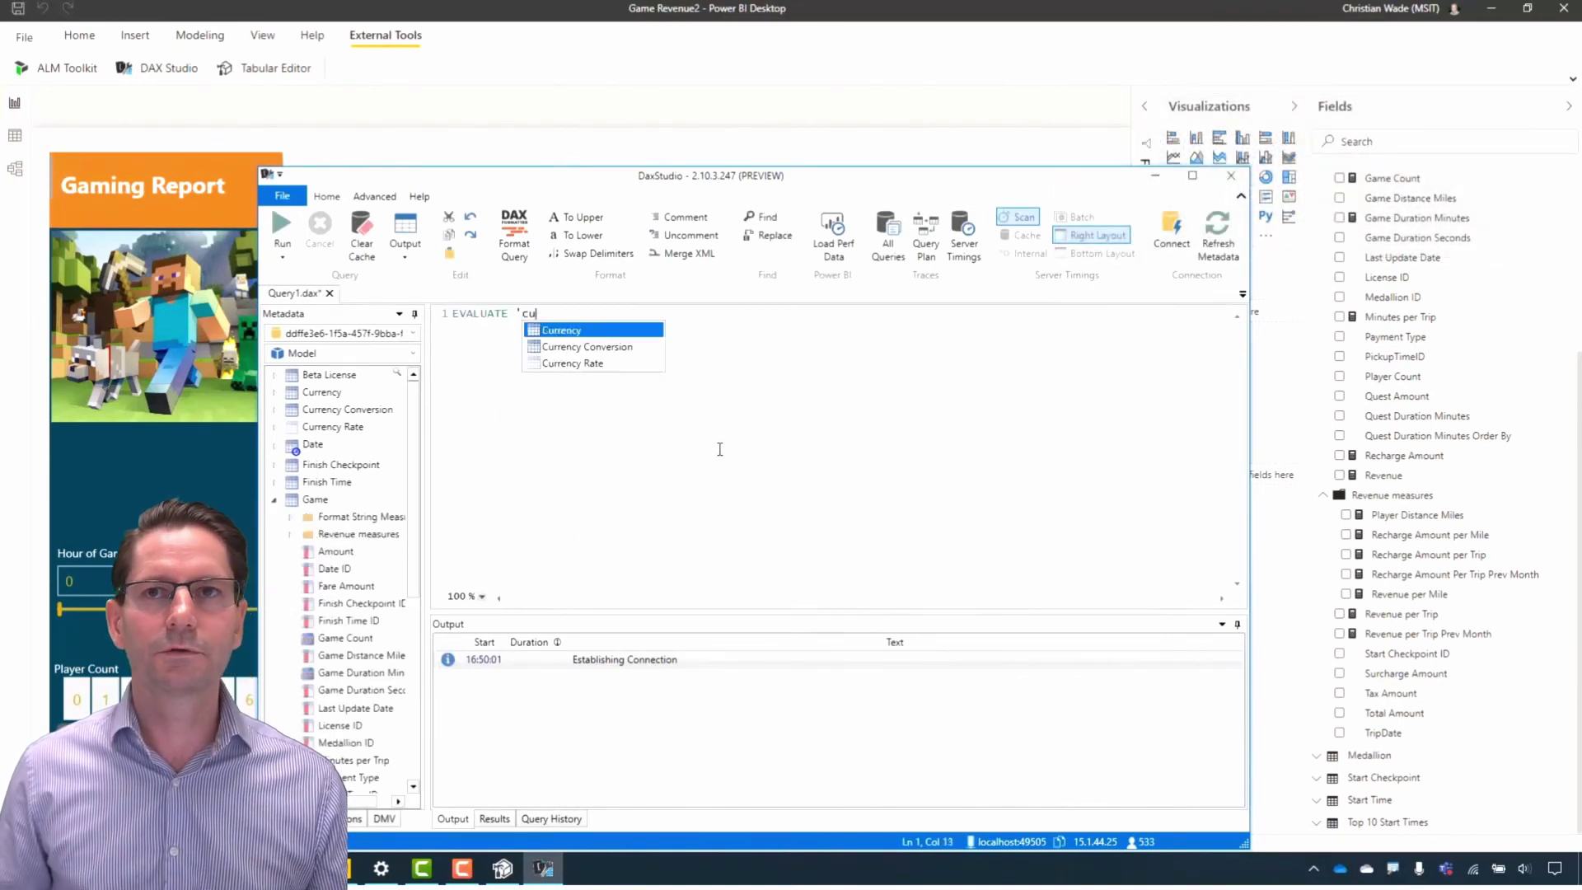
pyautogui.press('Return')
pyautogui.press('F5')
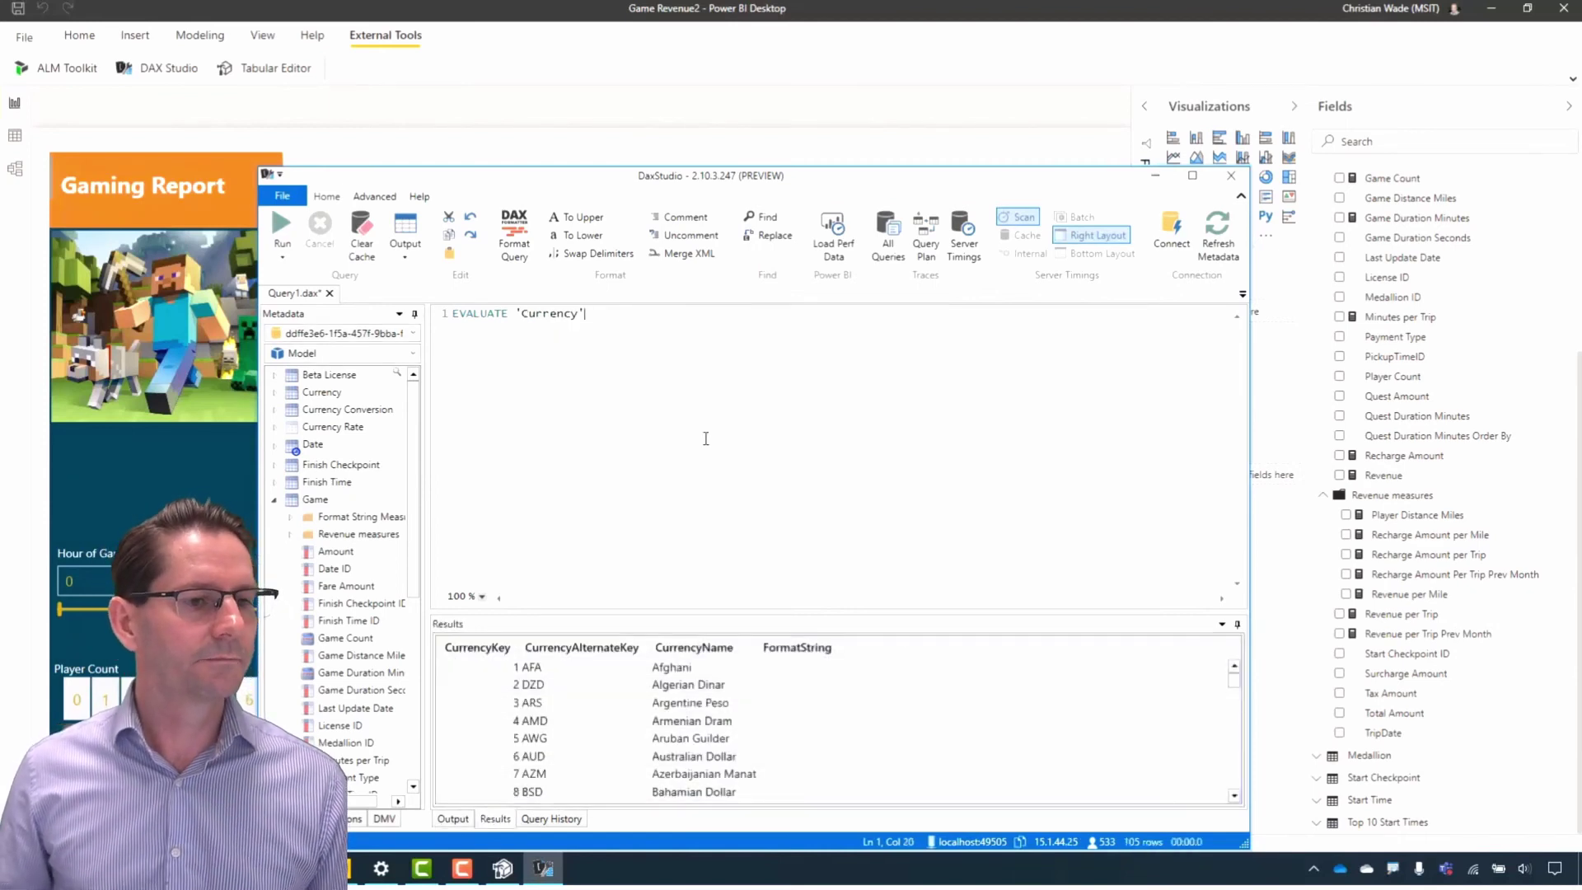
# Launch ALM Toolkit and compare the Game Revenue2 desktop file with the Game Revenue2 dataset in the Finance Corporate workspace
pyautogui.click(67, 66)
pyautogui.click(67, 68)
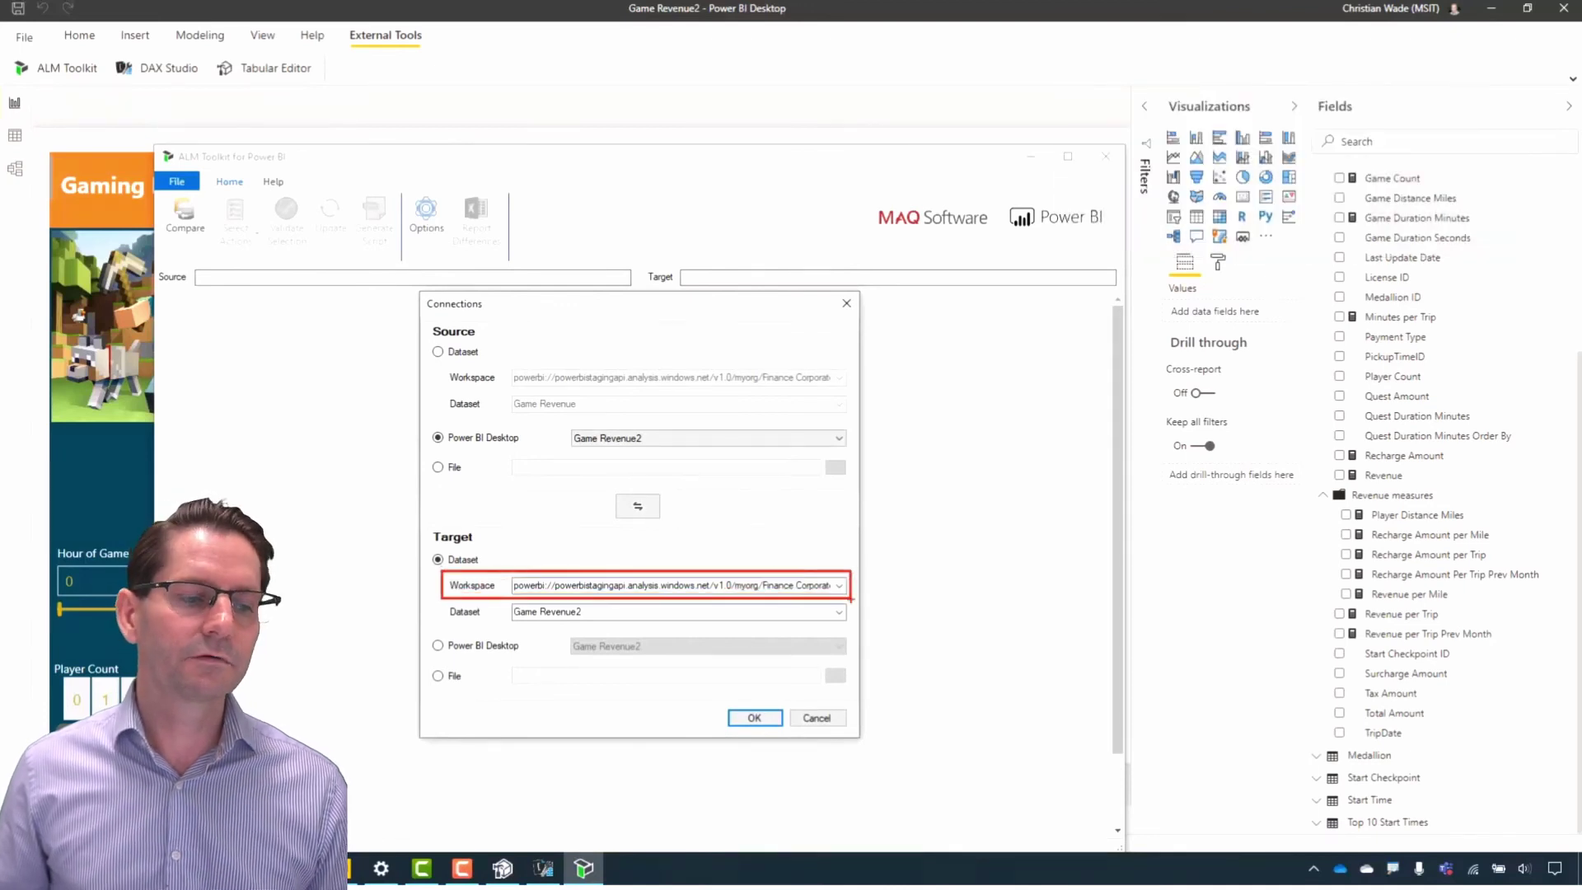
pyautogui.click(755, 717)
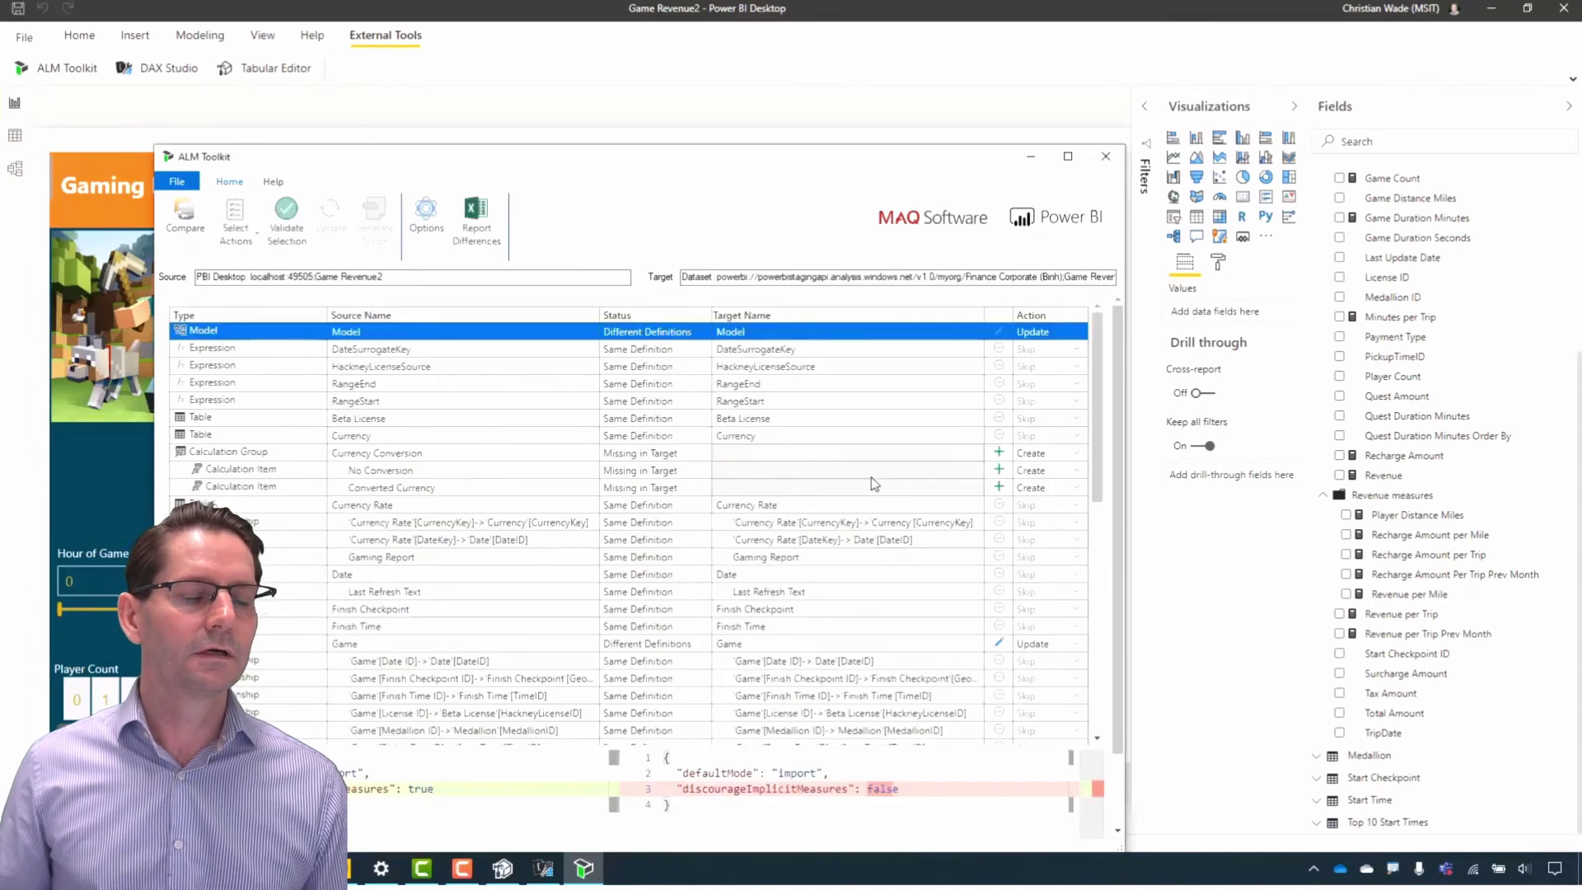
# Limit the comparison to differing objects and set the Game table, its measures and the pt-BR culture to Skip
pyautogui.click(236, 222)
pyautogui.click(251, 261)
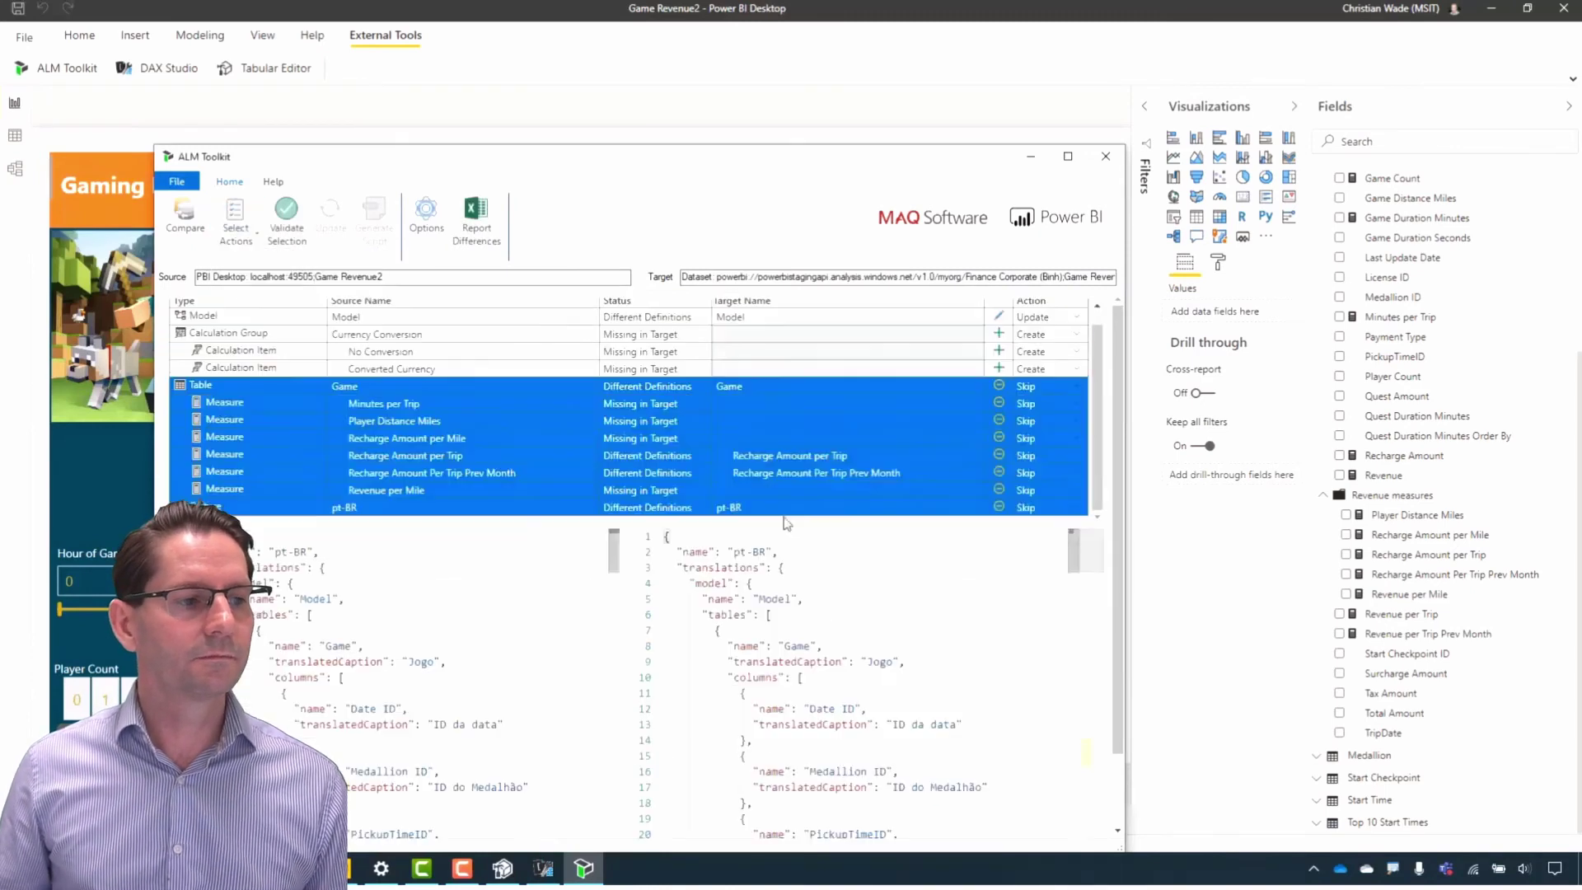
# Validate the selected model and calculation group changes and update the target dataset with them
pyautogui.click(287, 216)
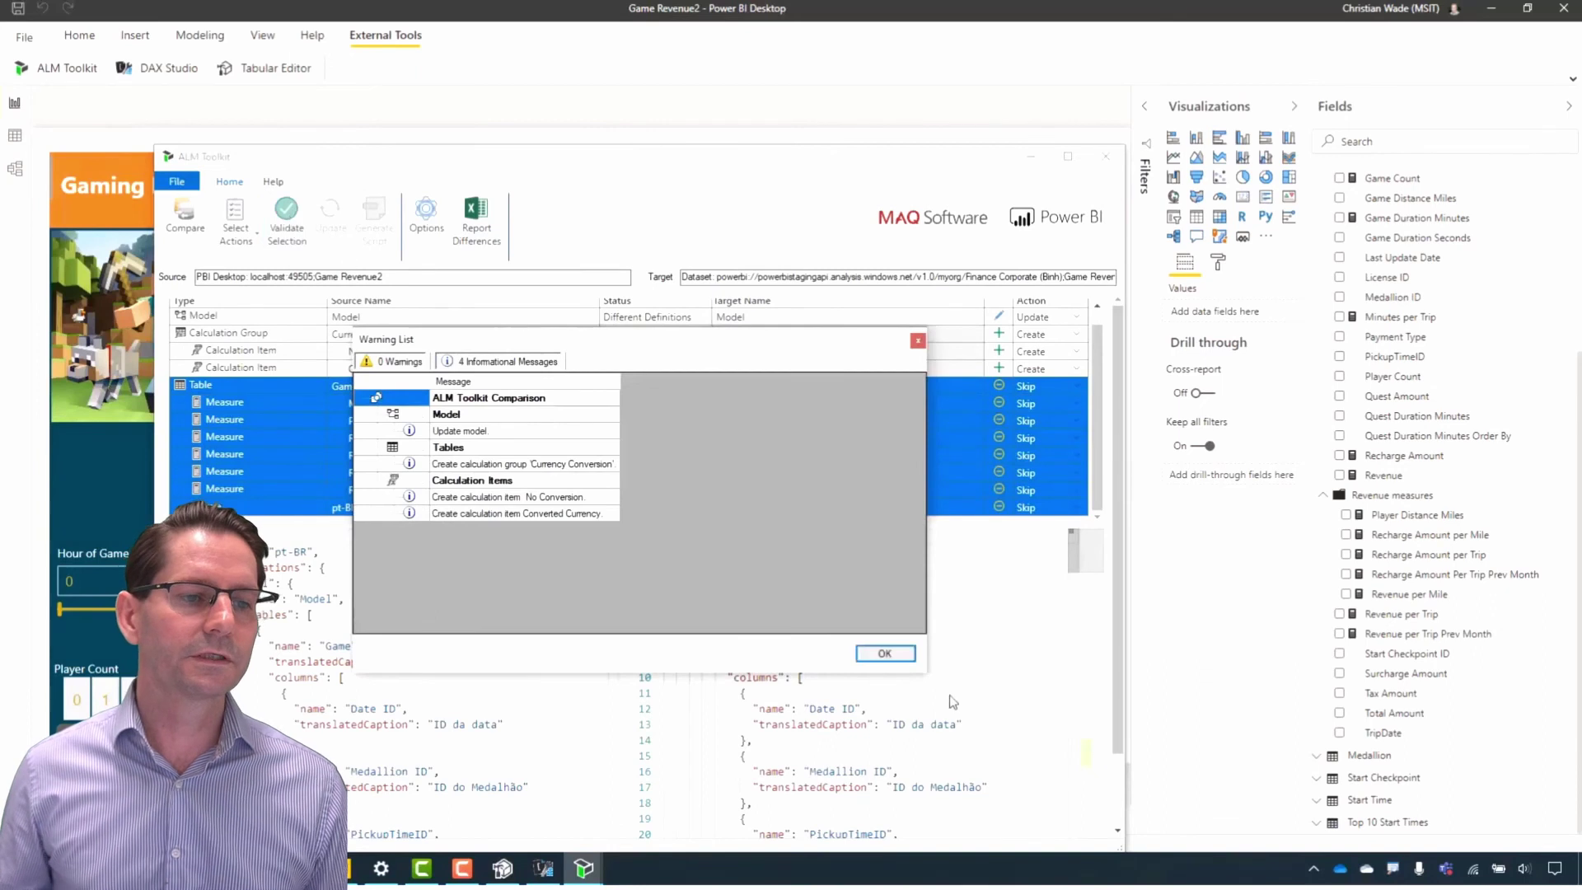
pyautogui.click(884, 653)
pyautogui.click(331, 216)
pyautogui.click(803, 492)
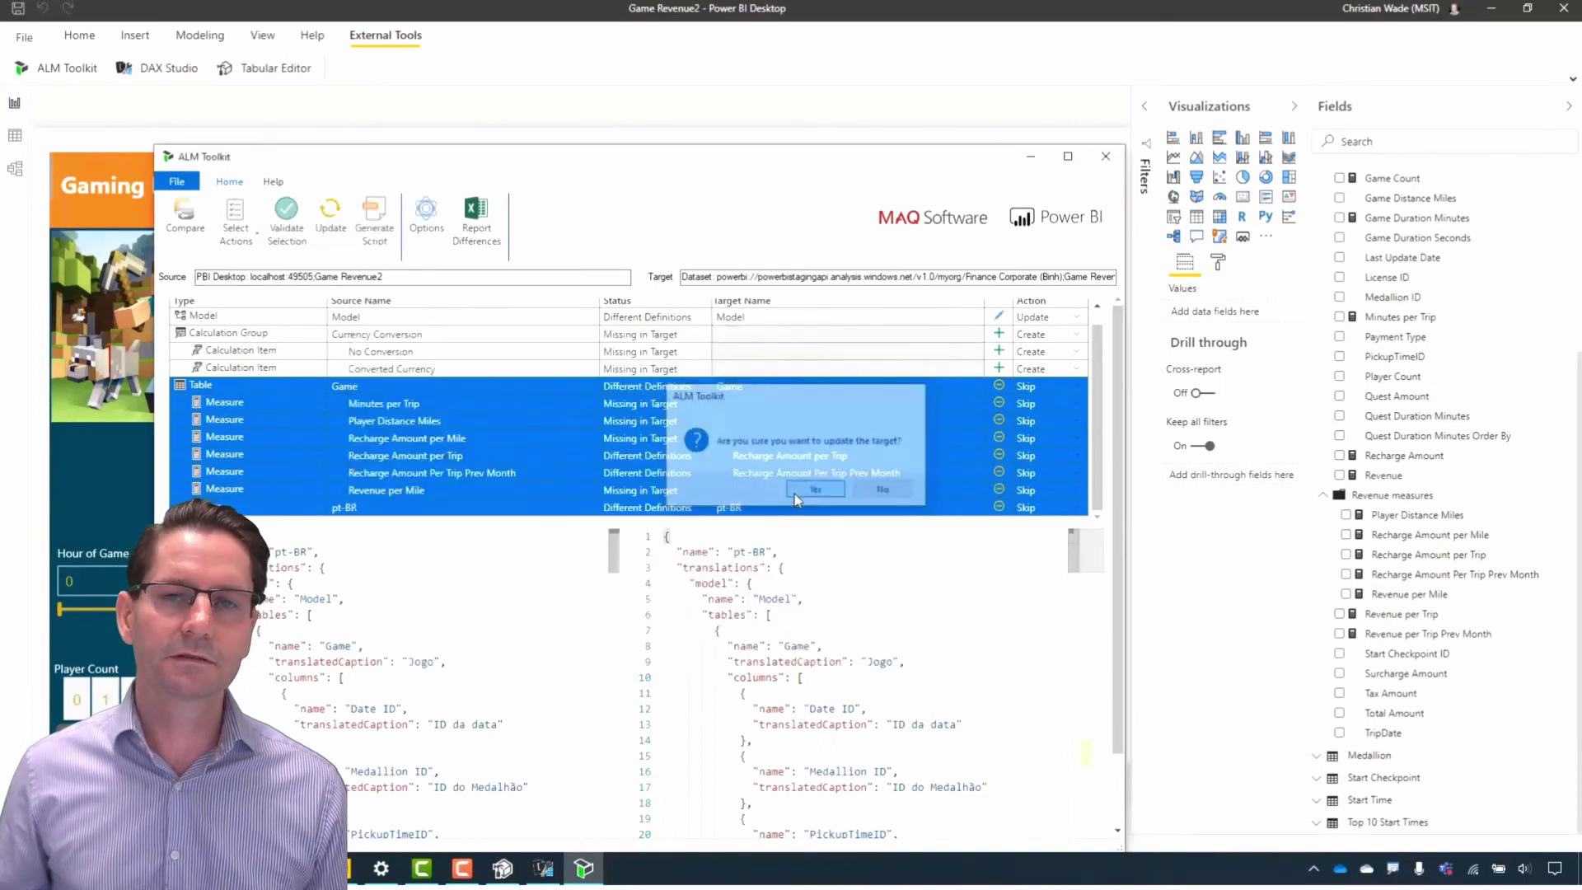